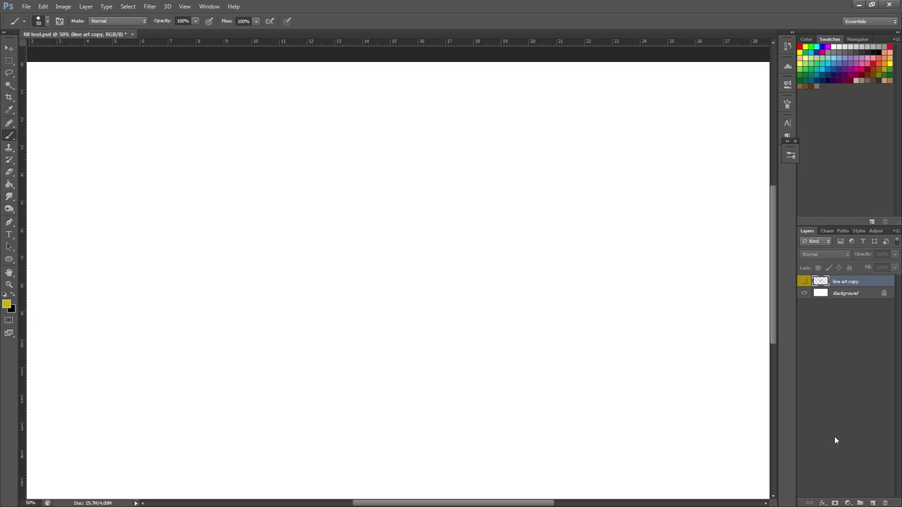
Add Layer 1 above the line art and paint a thick black freehand circle.
click(872, 502)
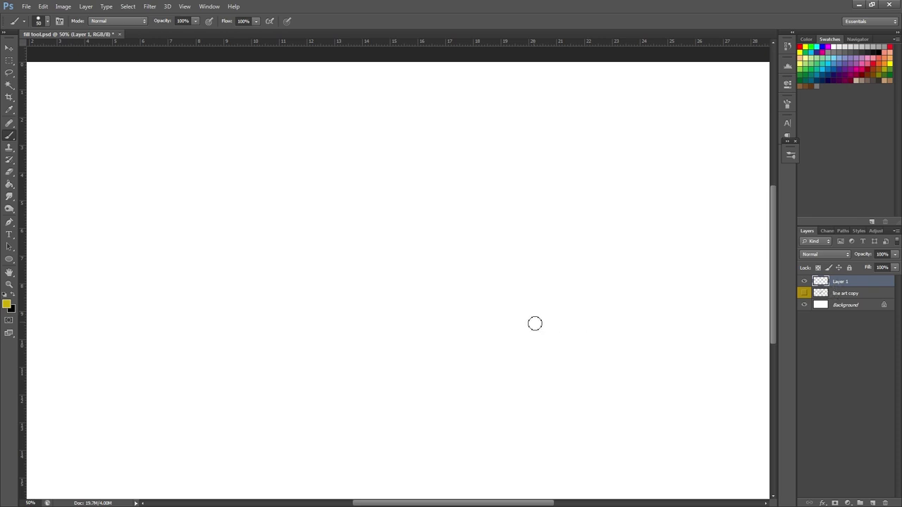
click(13, 294)
mouse_move(398, 164)
mouse_down()
mouse_move(282, 253)
mouse_move(348, 381)
mouse_move(507, 344)
mouse_move(523, 223)
mouse_move(434, 158)
mouse_move(371, 183)
mouse_up()
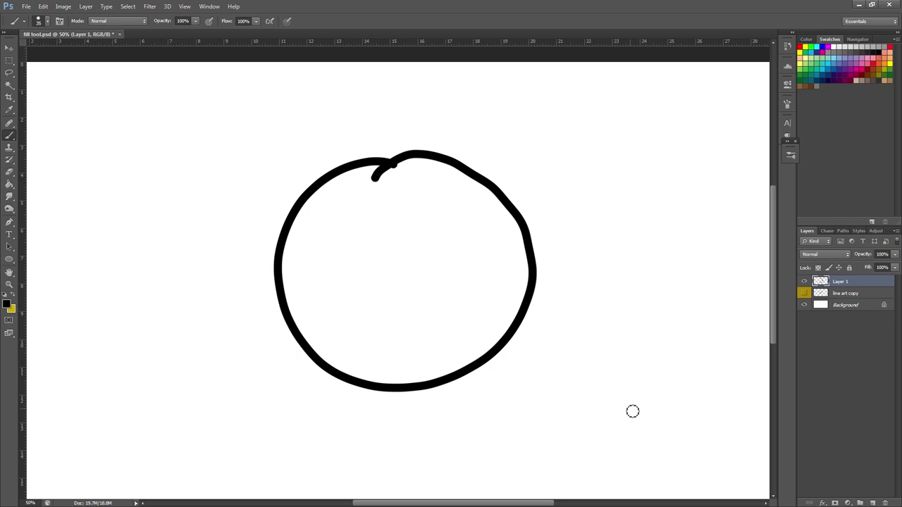
Paint a small black arrow at the canvas's left edge with the Brush.
key(g)
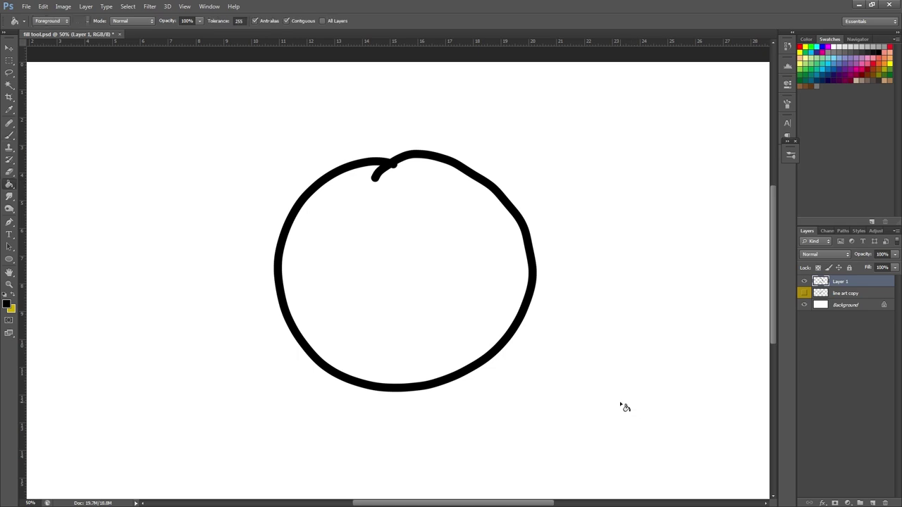
key(b)
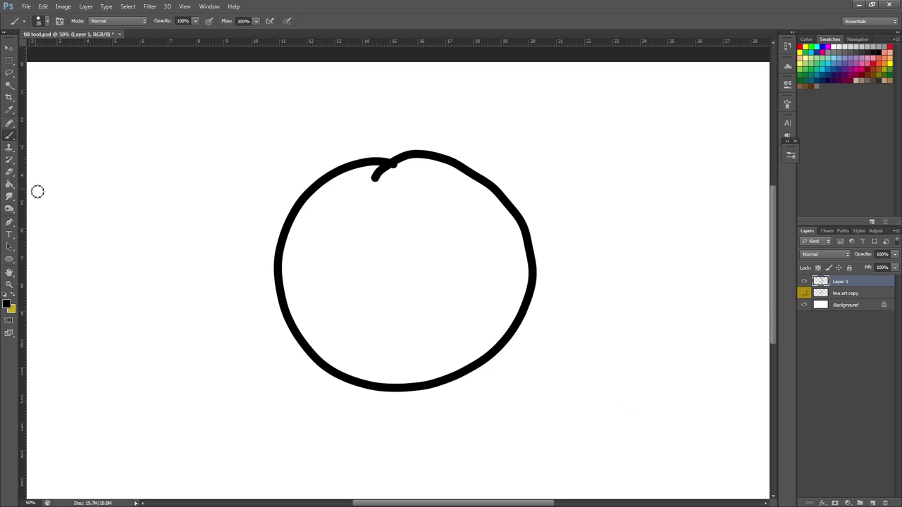
mouse_move(44, 202)
mouse_down()
mouse_move(51, 176)
mouse_move(70, 188)
mouse_up()
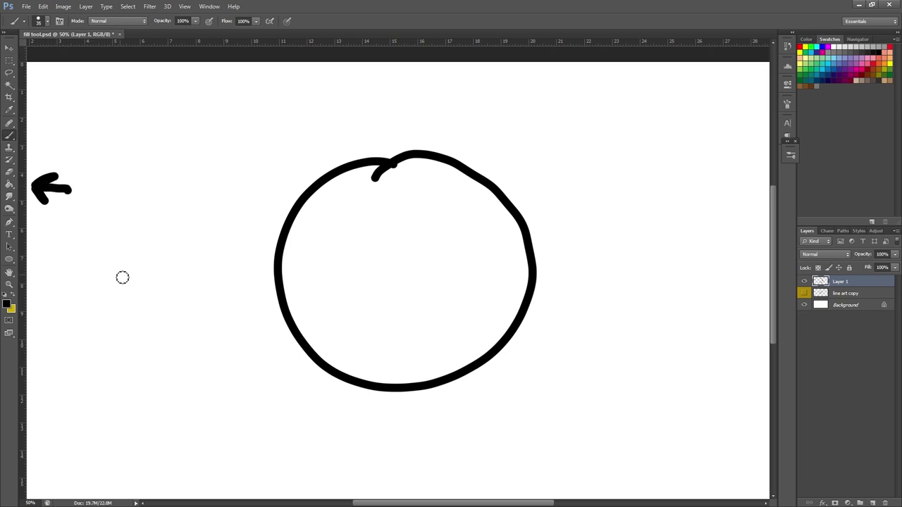
Fill the inside of the circle with red using the Paint Bucket Tool.
click(10, 187)
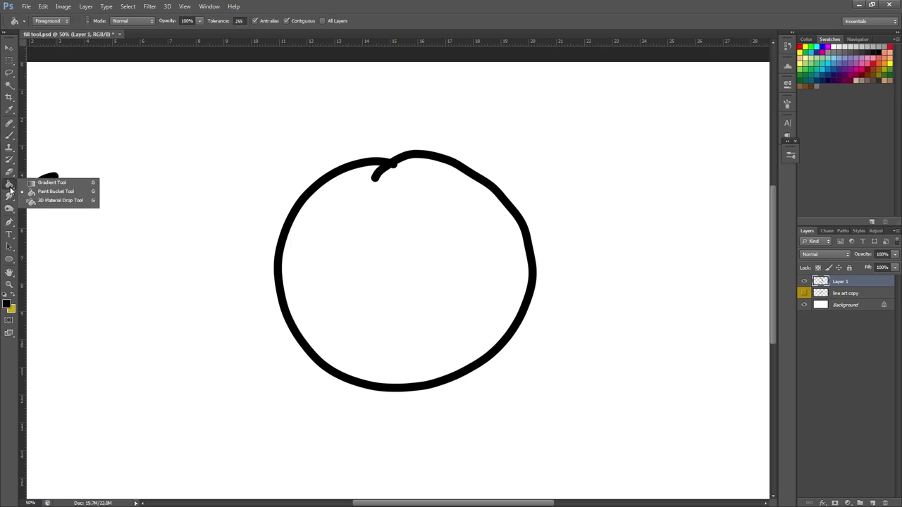
click(74, 194)
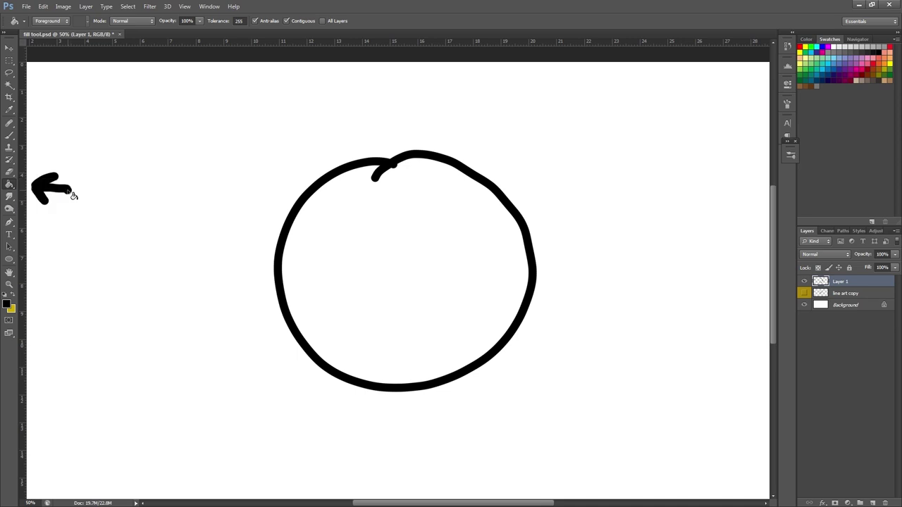
key(x)
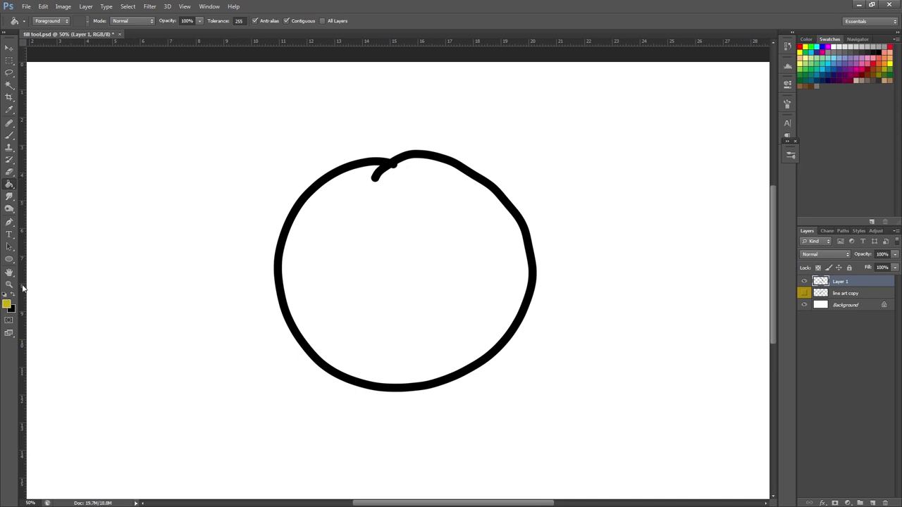
click(873, 60)
click(455, 294)
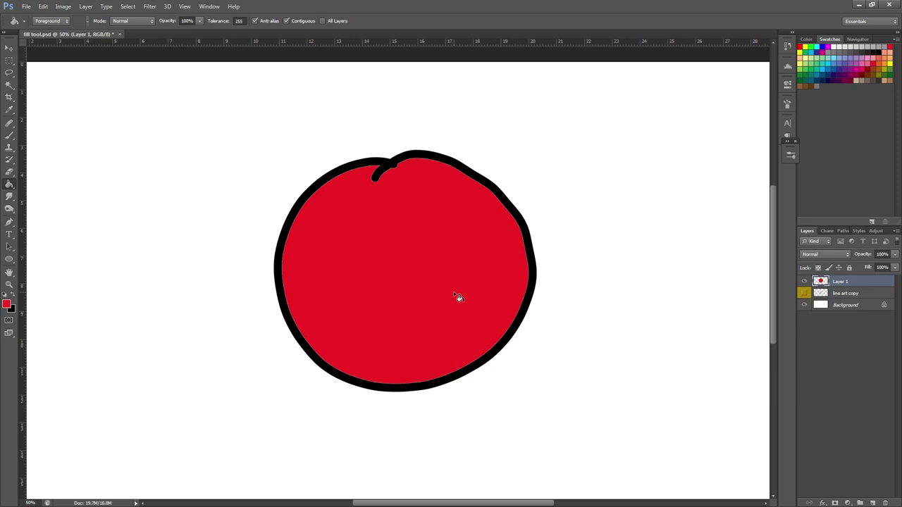
Zoom in on the circle's lower-right rim to check the fill edge, then zoom back out.
key(ctrl+space)
mouse_move(501, 343)
mouse_down()
mouse_move(568, 318)
mouse_move(505, 331)
mouse_up()
key(b)
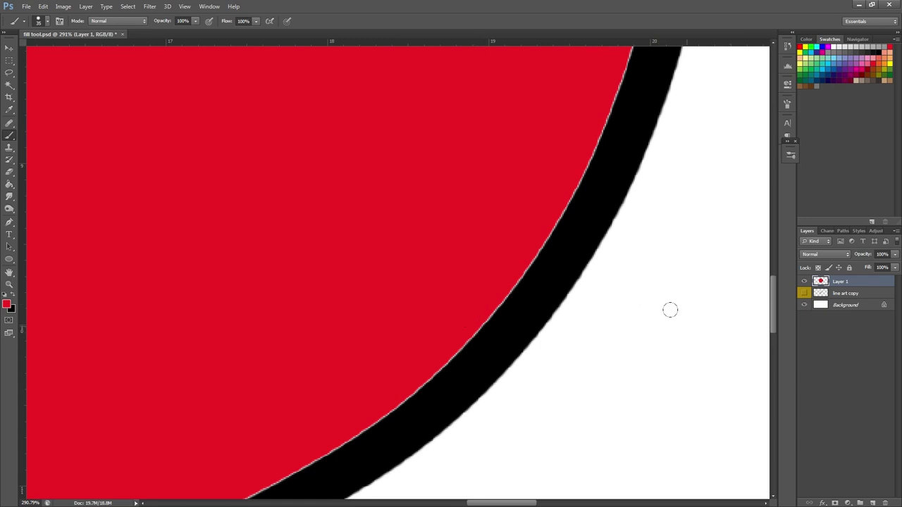
key(ctrl+space)
drag(644, 305, 580, 363)
mouse_move(600, 332)
mouse_down()
mouse_move(604, 366)
mouse_move(594, 377)
mouse_move(497, 369)
mouse_up()
Undo the red circle fill, and undo a trial red arrow at the top-left.
key(g)
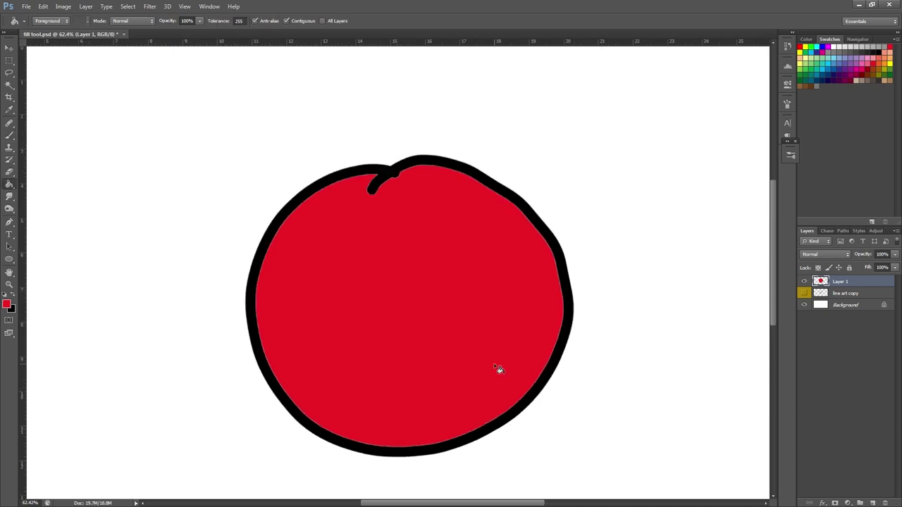
key(ctrl+z)
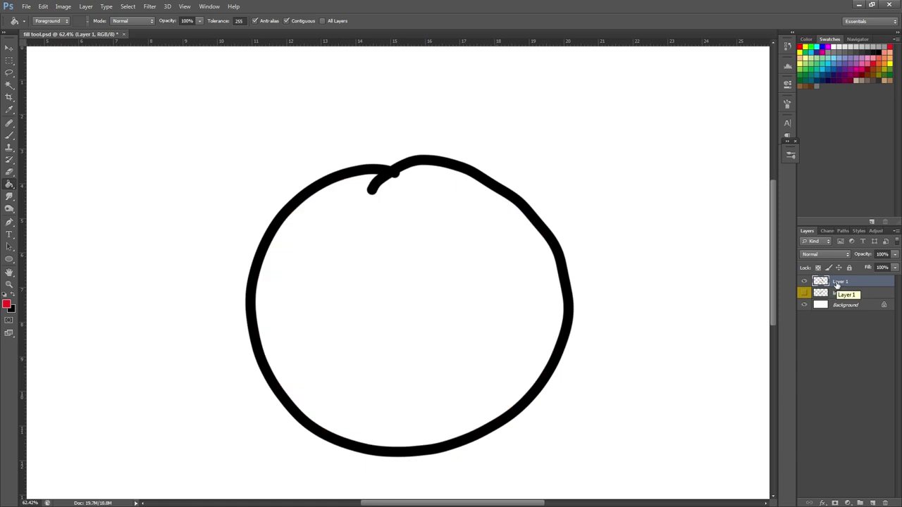
key(b)
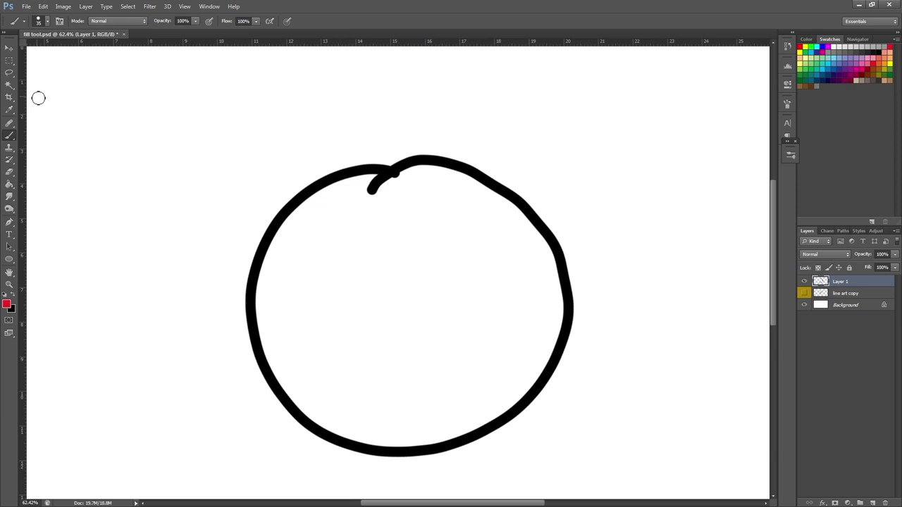
mouse_move(38, 91)
mouse_down()
mouse_move(42, 106)
mouse_move(56, 88)
mouse_move(67, 90)
mouse_up()
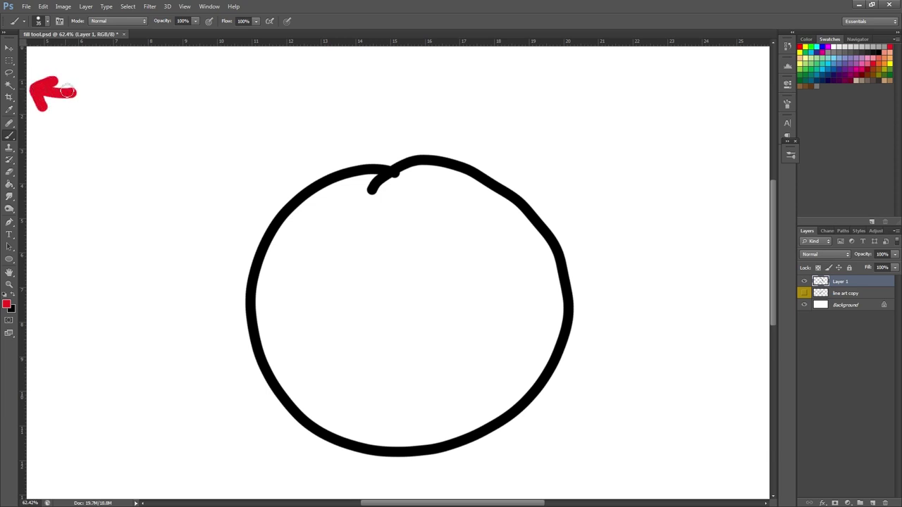
key(ctrl+alt+z)
key(ctrl+alt+z)
key(ctrl+alt+z)
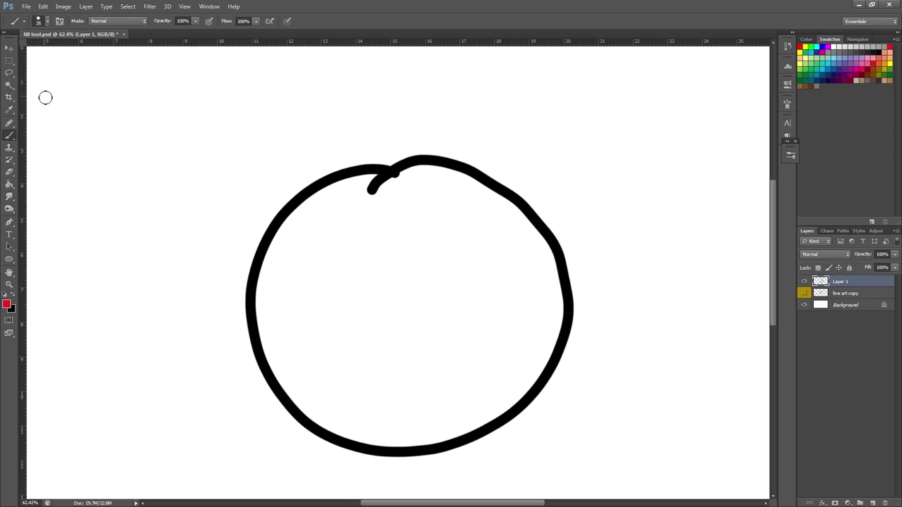
Refill the Magic Wand-selected interior with red, deselect, inspect the right edge, then undo it.
mouse_move(16, 86)
mouse_down()
mouse_move(82, 85)
mouse_move(71, 95)
mouse_up()
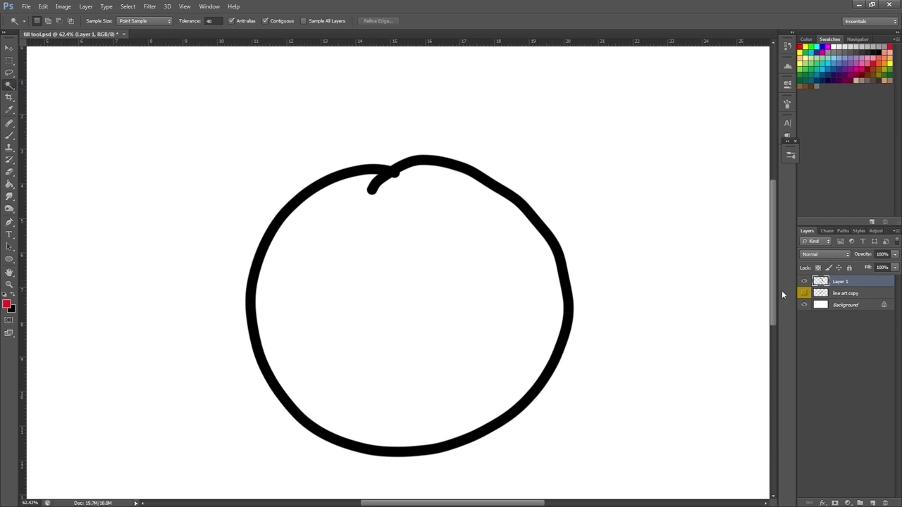
click(496, 282)
click(9, 184)
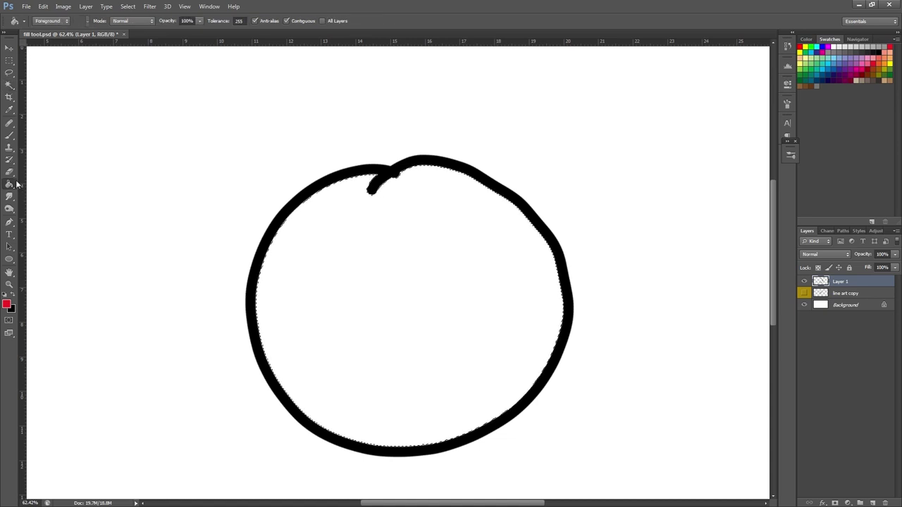
click(505, 298)
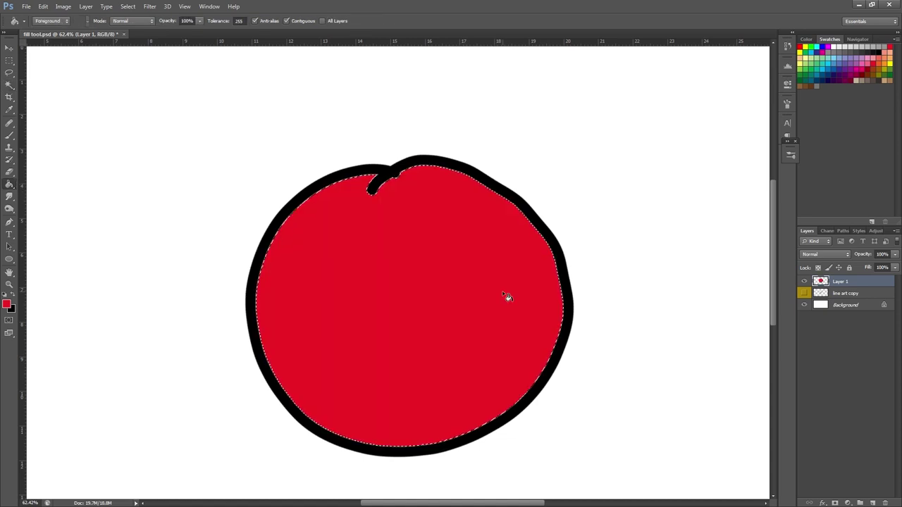
key(ctrl+d)
mouse_move(544, 368)
mouse_down()
mouse_move(594, 343)
mouse_move(546, 379)
mouse_up()
key(ctrl+z)
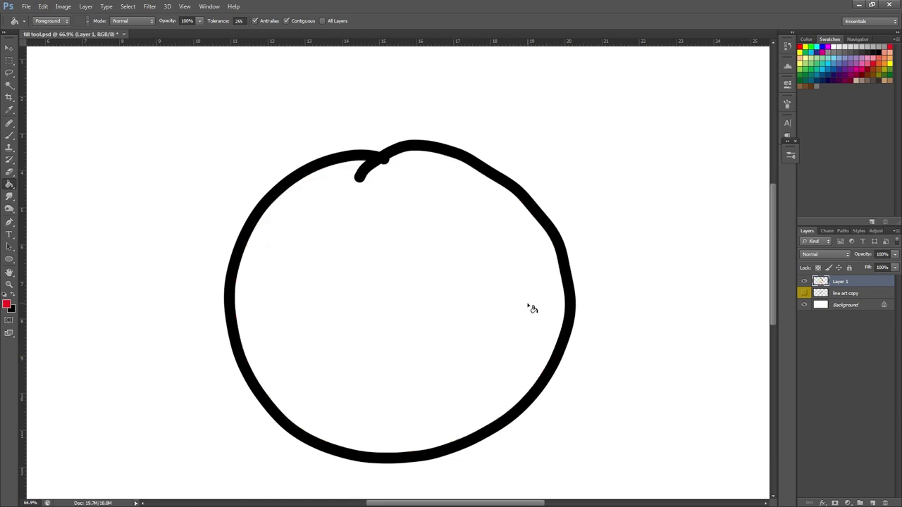
Magic Wand the circle's interior and expand the selection by 5 pixels, zooming to check.
click(17, 83)
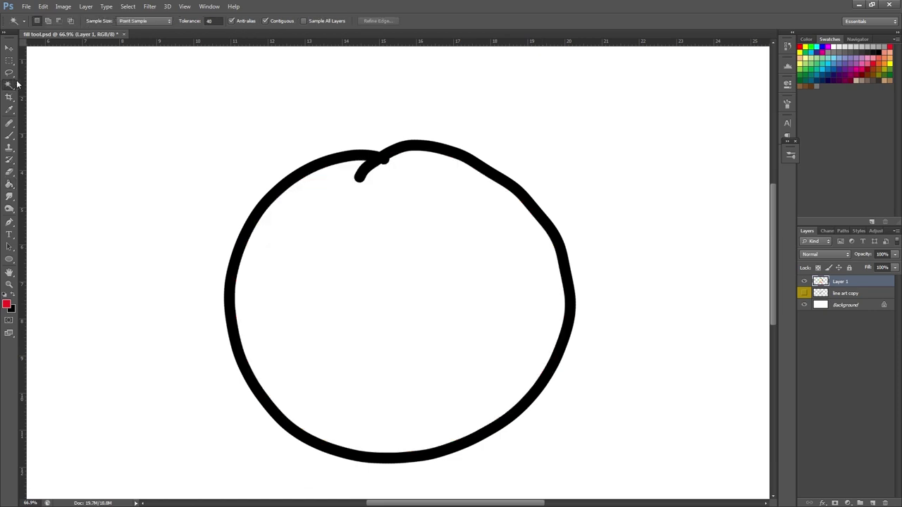
click(475, 299)
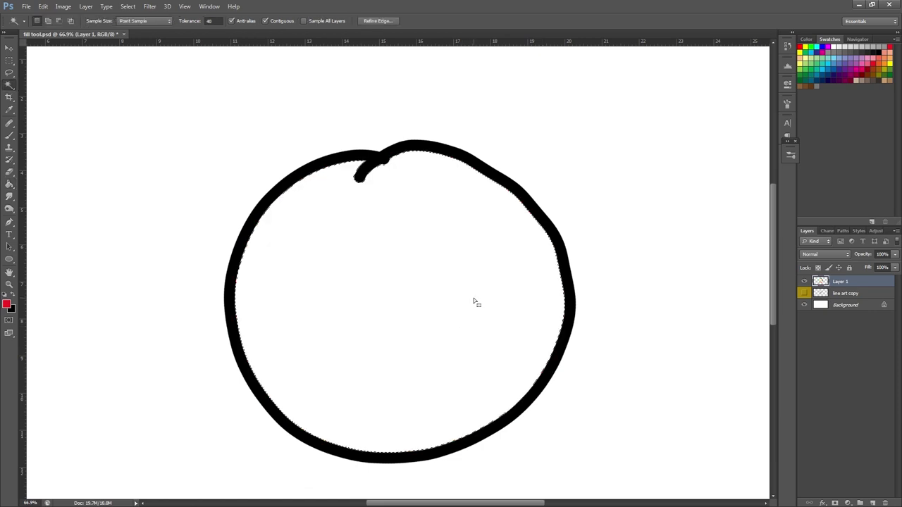
click(128, 6)
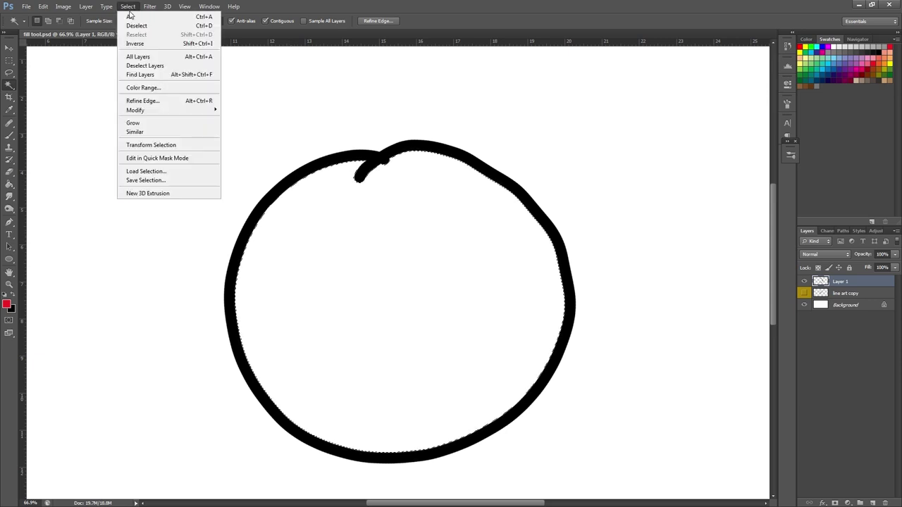
mouse_move(200, 112)
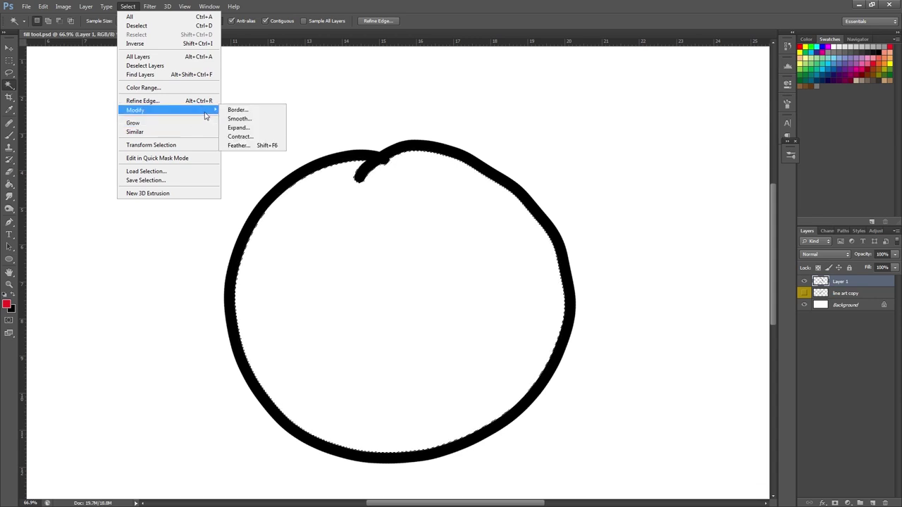
click(255, 128)
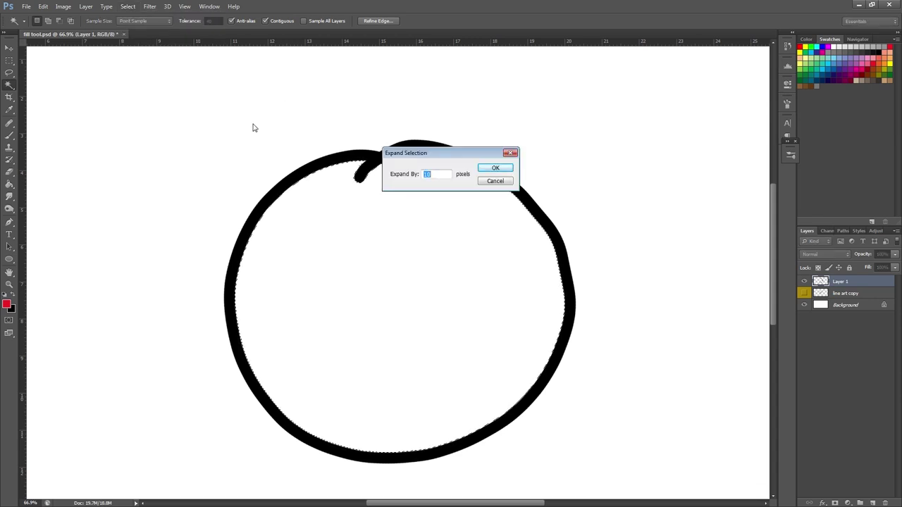
drag(486, 152, 663, 158)
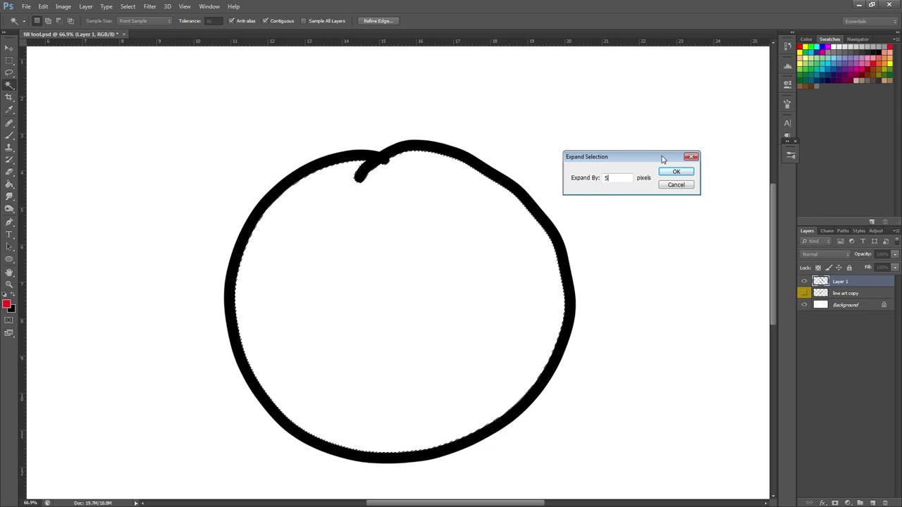
key(Return)
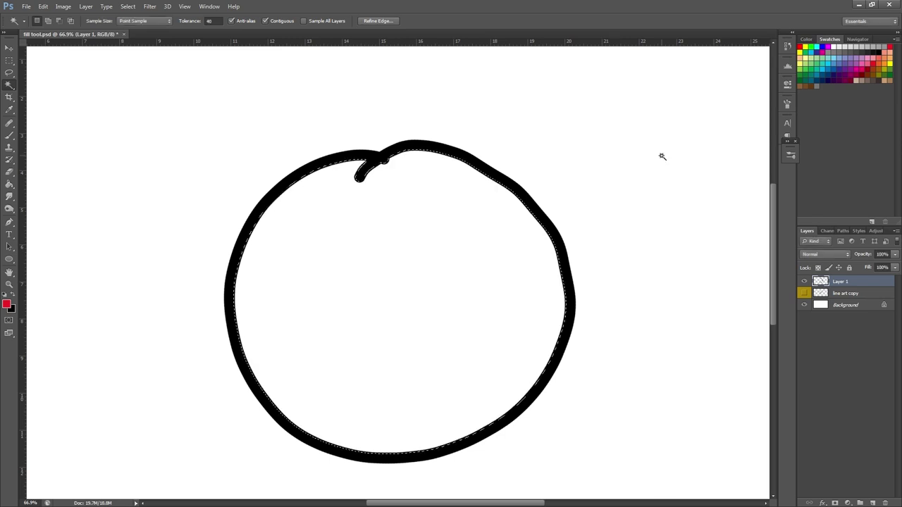
scroll(578, 248, up, 3)
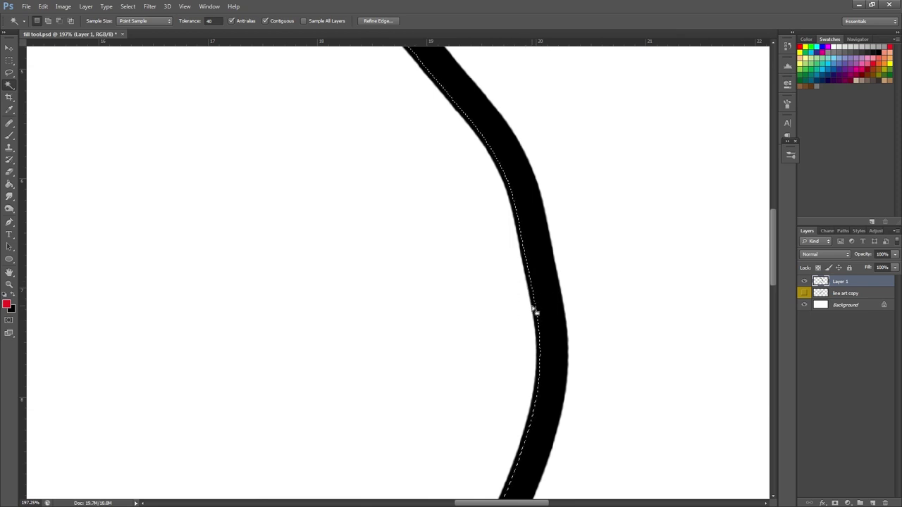
scroll(531, 378, down, 2)
scroll(584, 346, down, 3)
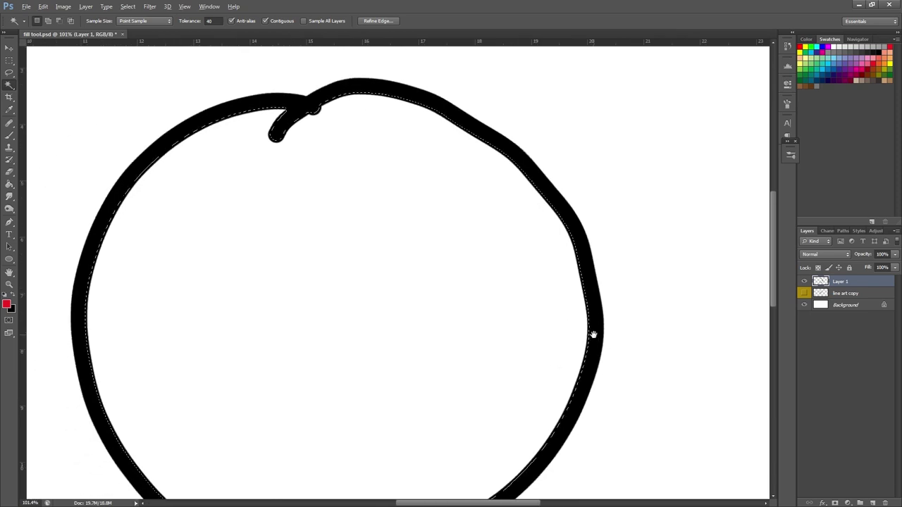
key(b)
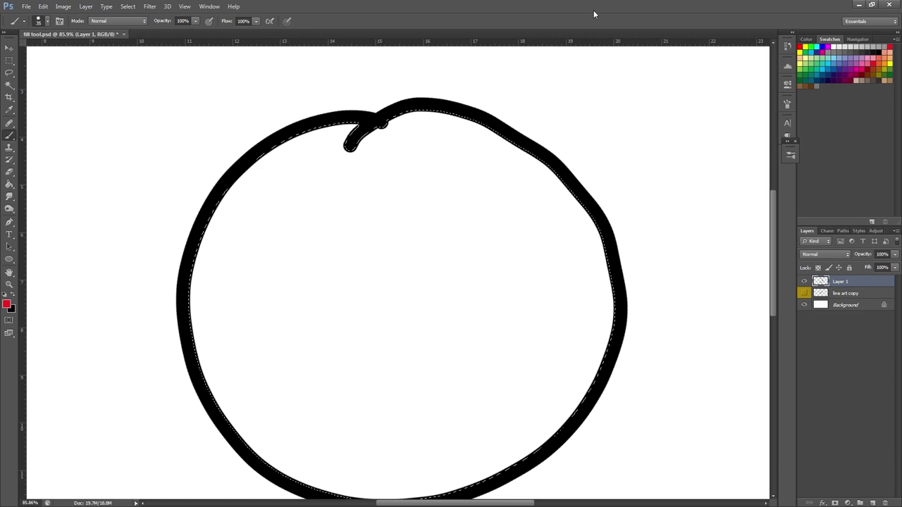
click(43, 6)
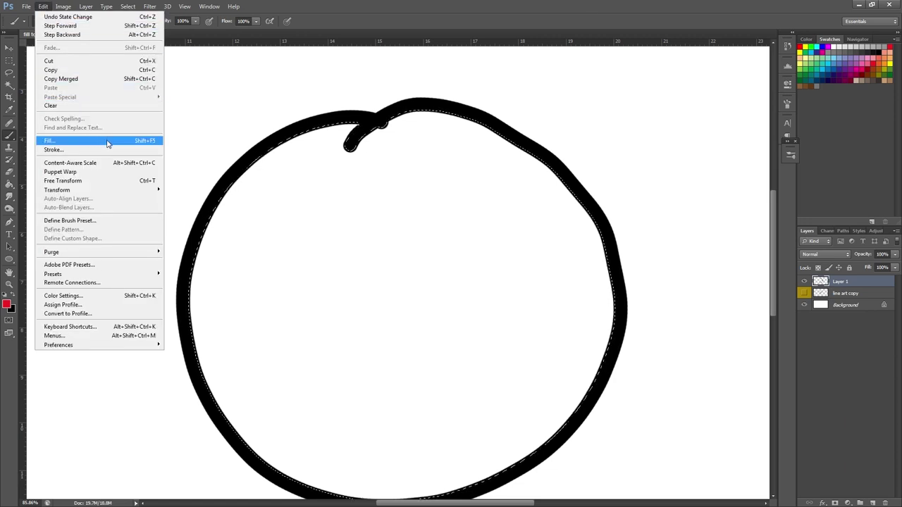
click(102, 141)
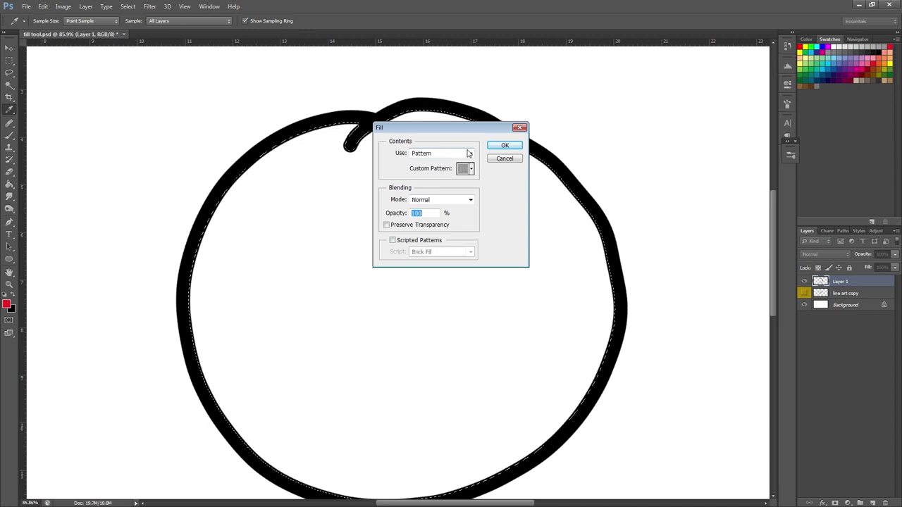
click(469, 154)
click(451, 163)
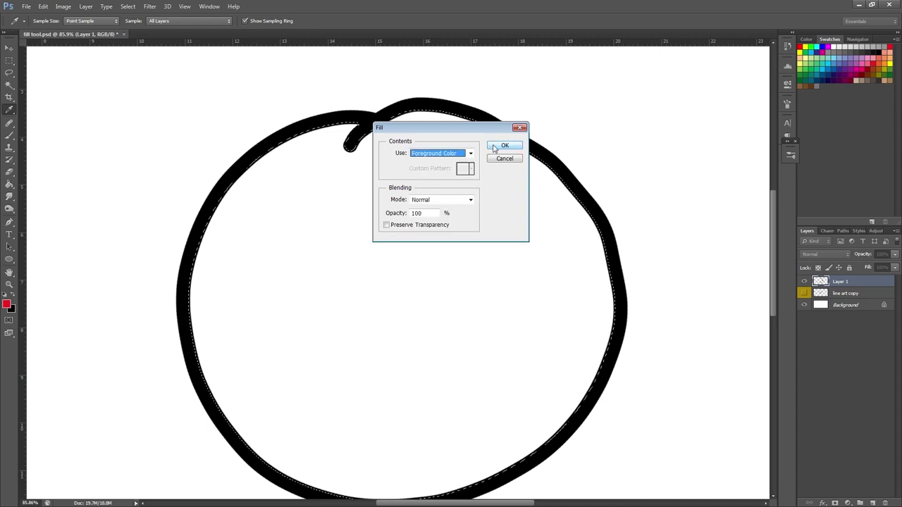
click(509, 146)
key(b)
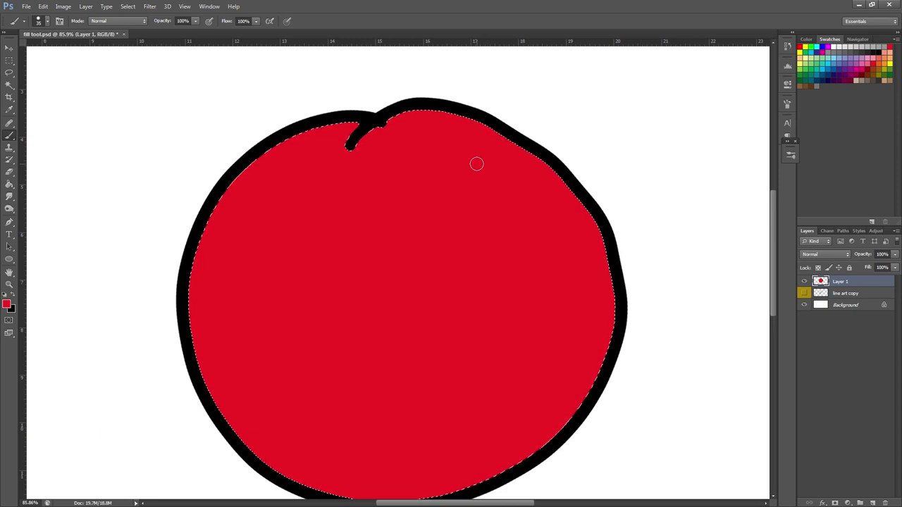
mouse_move(604, 359)
mouse_down()
mouse_move(656, 338)
mouse_move(610, 362)
mouse_up()
key(ctrl+z)
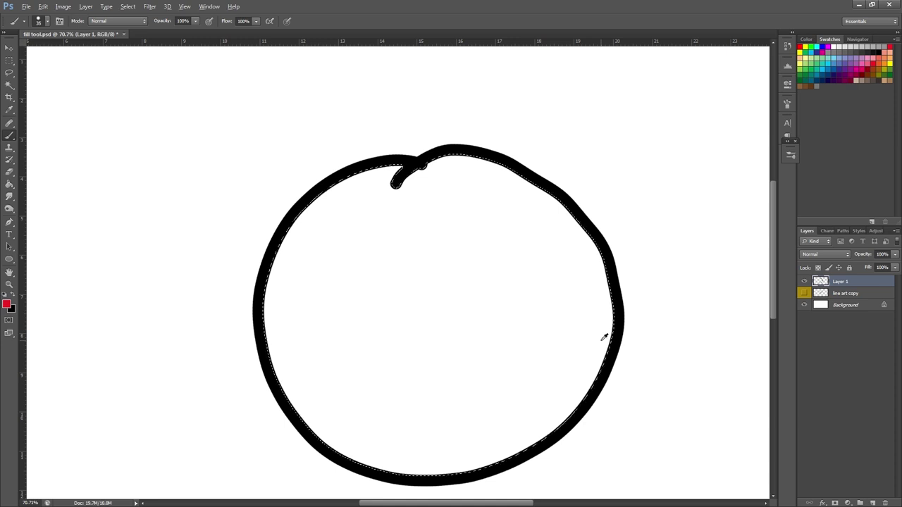
key(alt+BackSpace)
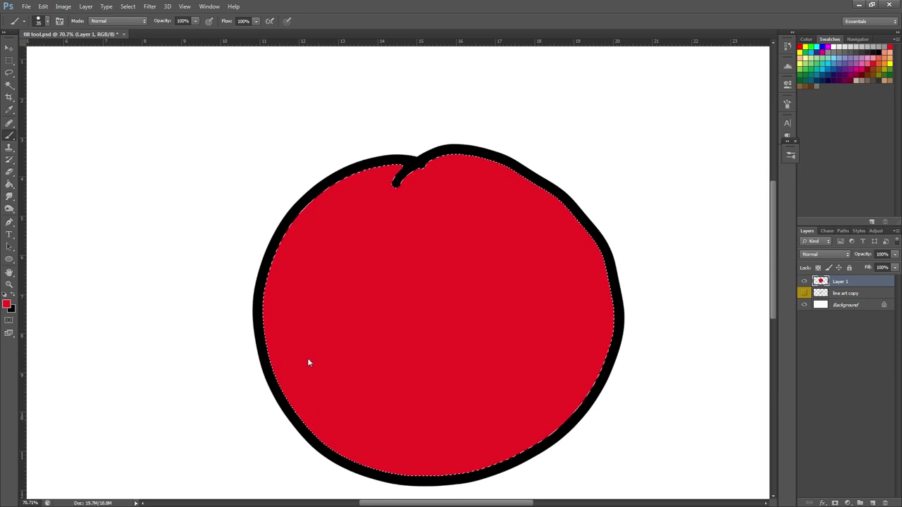
key(ctrl+d)
mouse_move(42, 316)
mouse_down()
mouse_move(50, 335)
mouse_move(48, 305)
mouse_move(39, 314)
mouse_move(79, 307)
mouse_up()
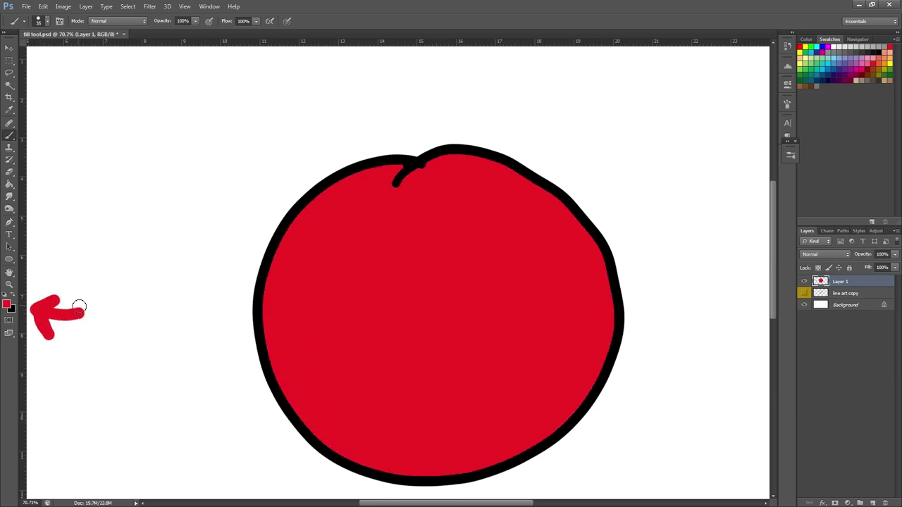
Undo the arrow and red fill, then set the background colour to blue 0072ff.
key(ctrl+alt+z)
key(ctrl+alt+z)
key(ctrl+alt+z)
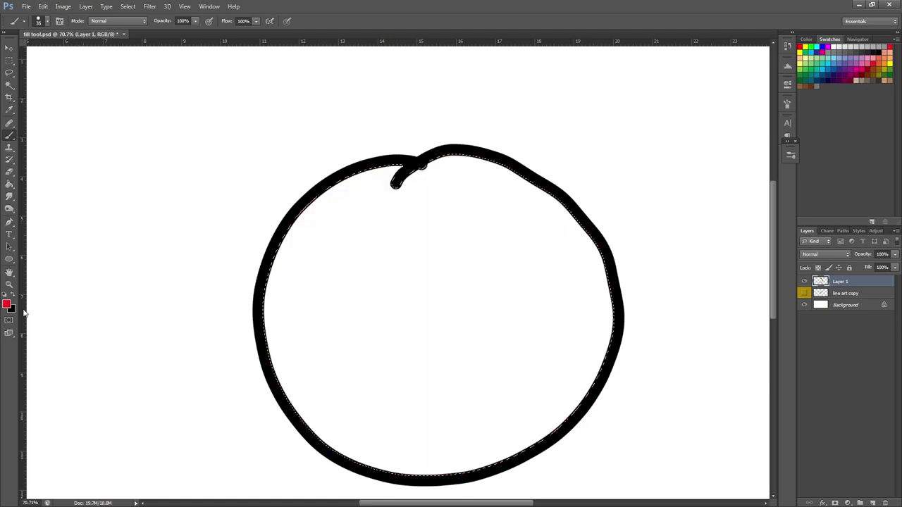
click(11, 311)
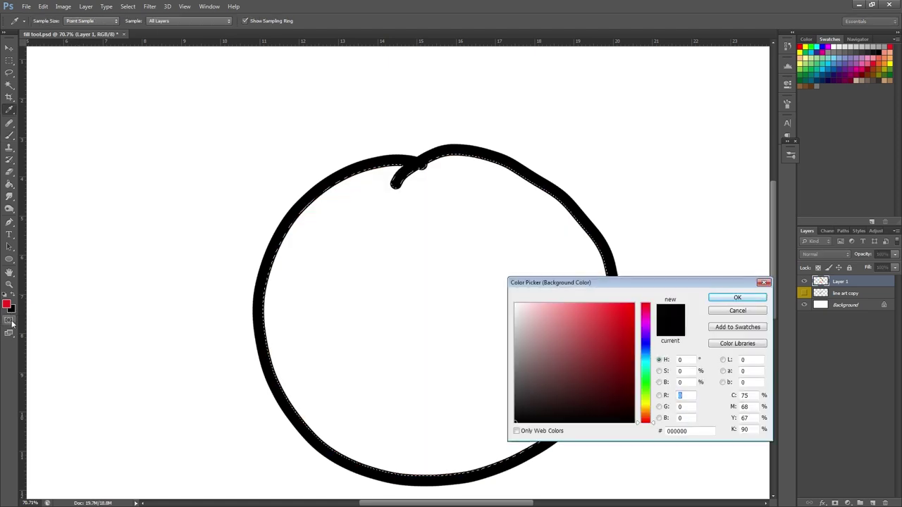
click(648, 372)
drag(648, 375, 646, 350)
click(613, 318)
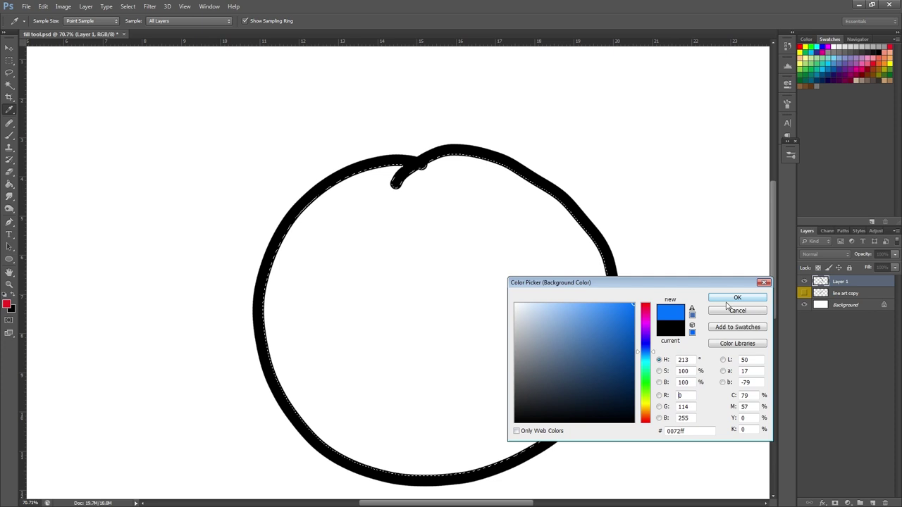
click(737, 297)
Test filling the selection with foreground red and background blue, undoing each fill.
key(b)
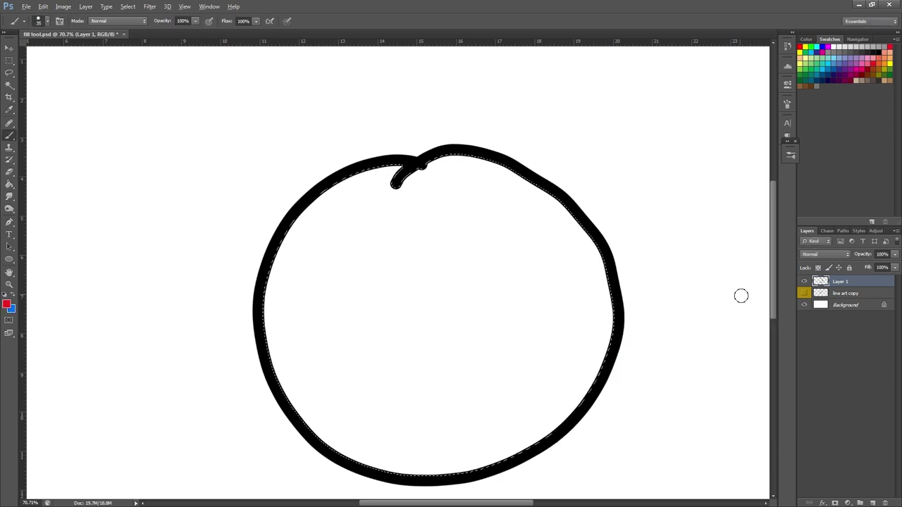
key(alt+BackSpace)
key(ctrl+z)
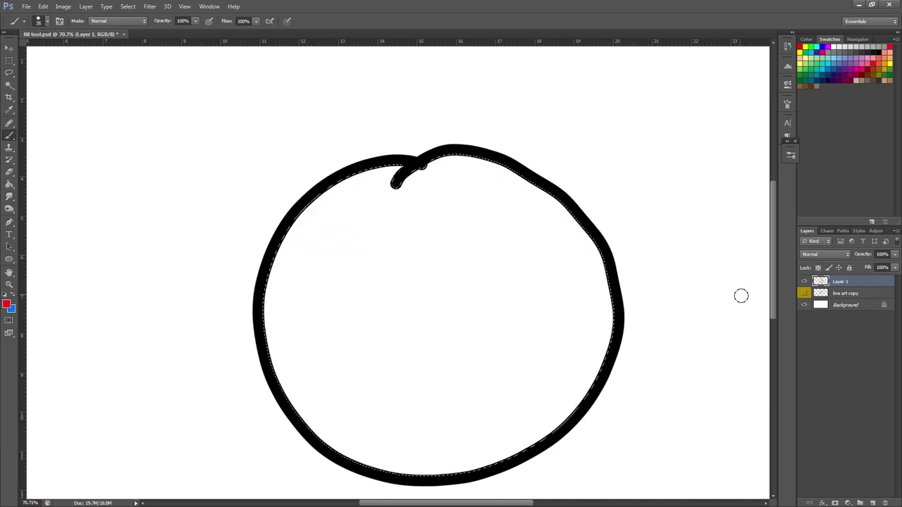
key(ctrl+BackSpace)
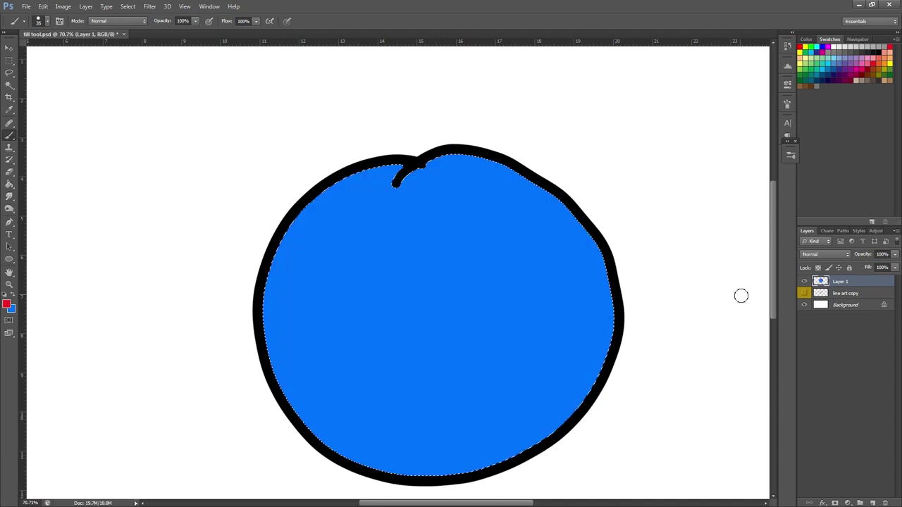
key(ctrl+z)
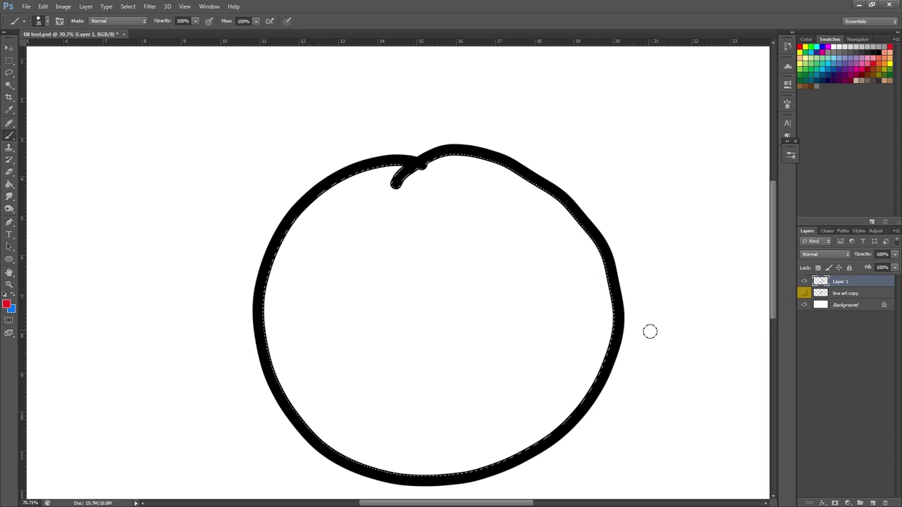
Add a new Layer 2, make it active, and mark it with a red arrow beside the apple.
click(872, 503)
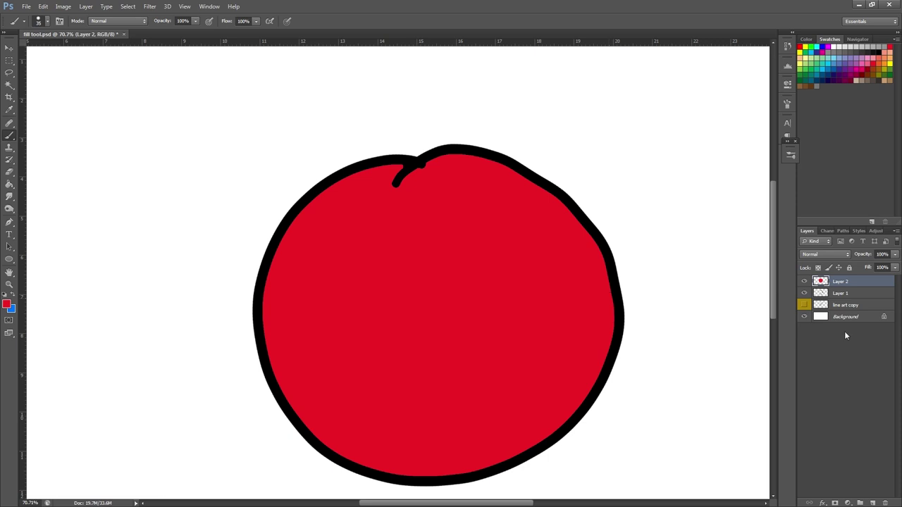
click(829, 356)
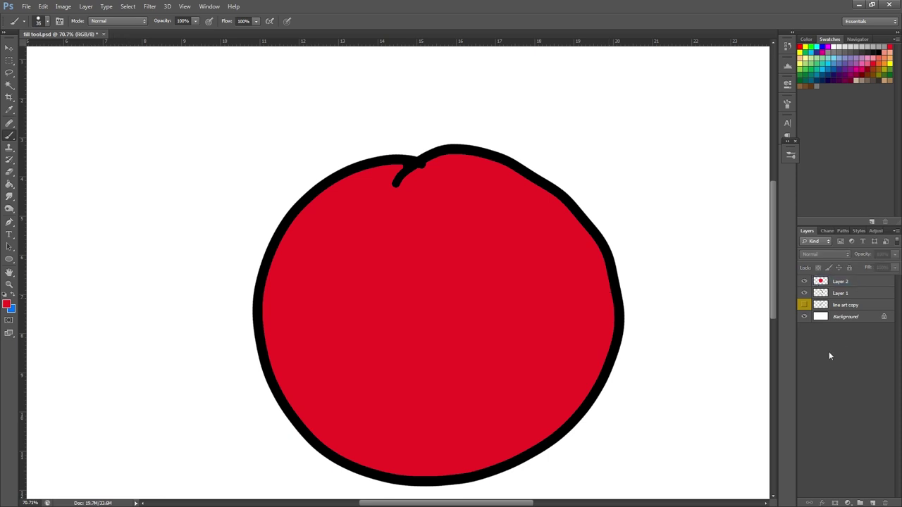
click(849, 281)
mouse_move(713, 296)
mouse_down()
mouse_move(746, 290)
mouse_move(736, 305)
mouse_up()
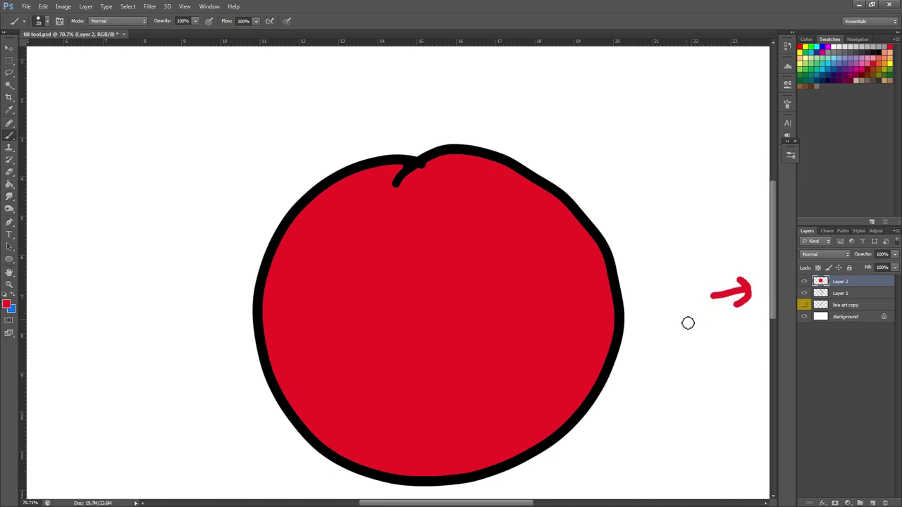
Remove the red arrow and move Layer 2 below Layer 1, comparing the edge zoomed in.
key(ctrl+z)
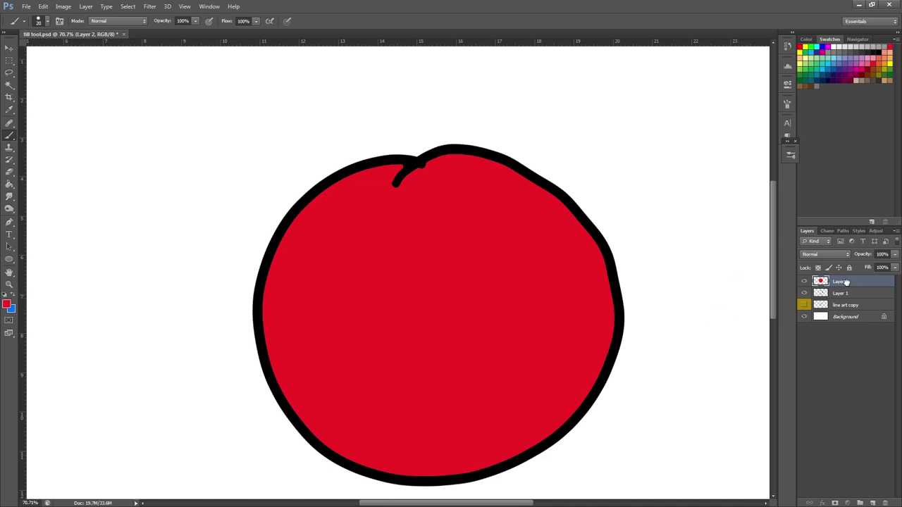
drag(846, 282, 845, 294)
drag(844, 296, 836, 302)
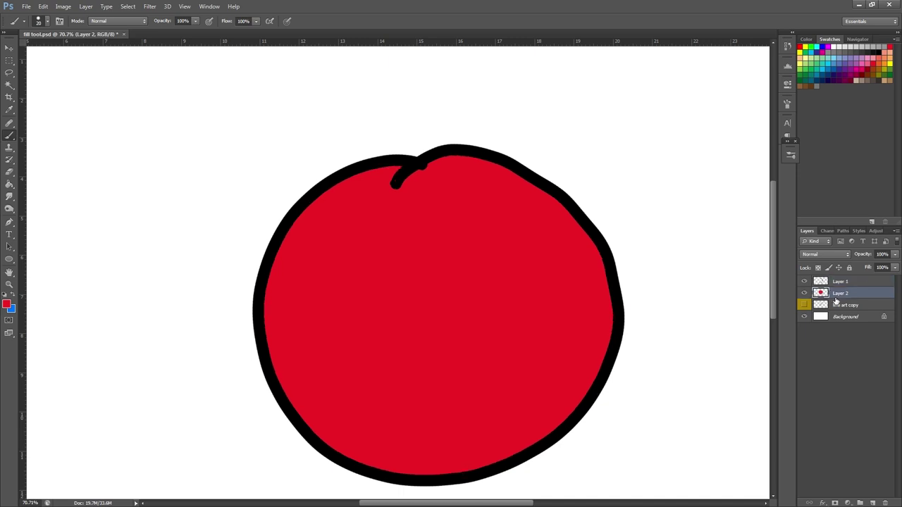
drag(631, 353, 758, 342)
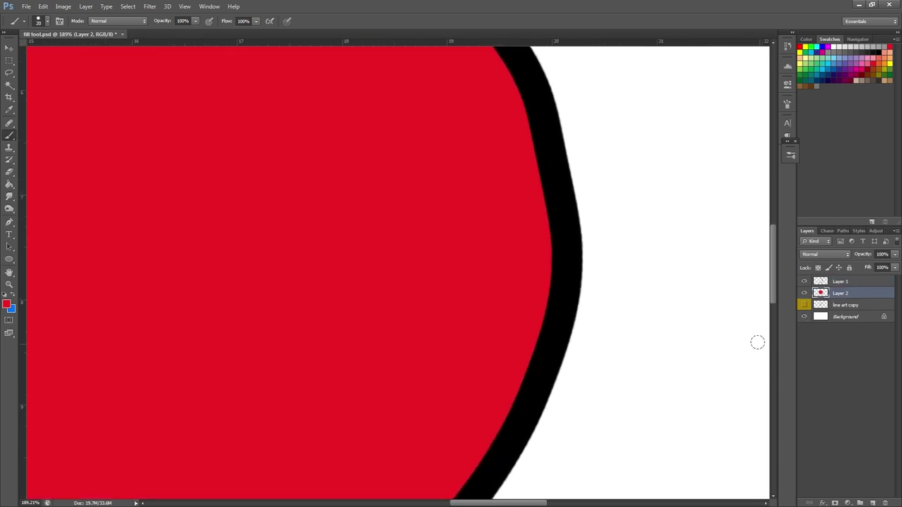
key(ctrl+z)
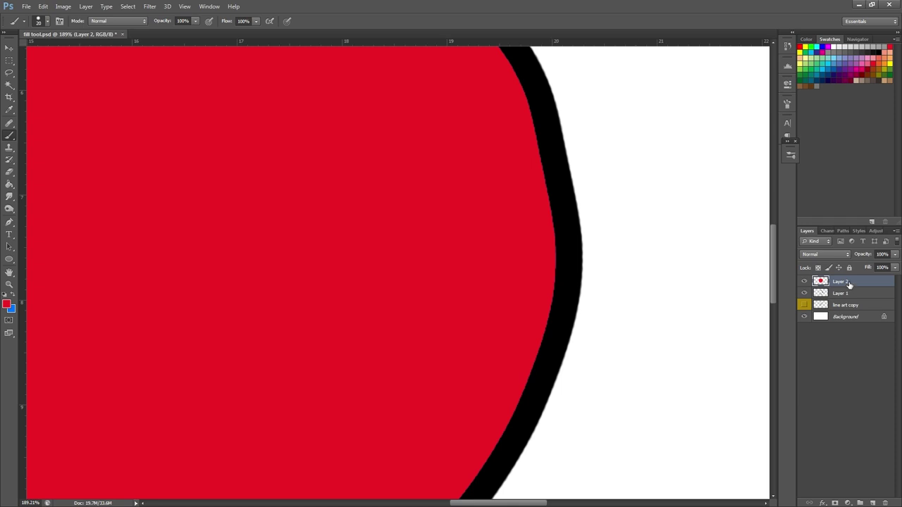
drag(849, 284, 845, 297)
drag(682, 348, 640, 396)
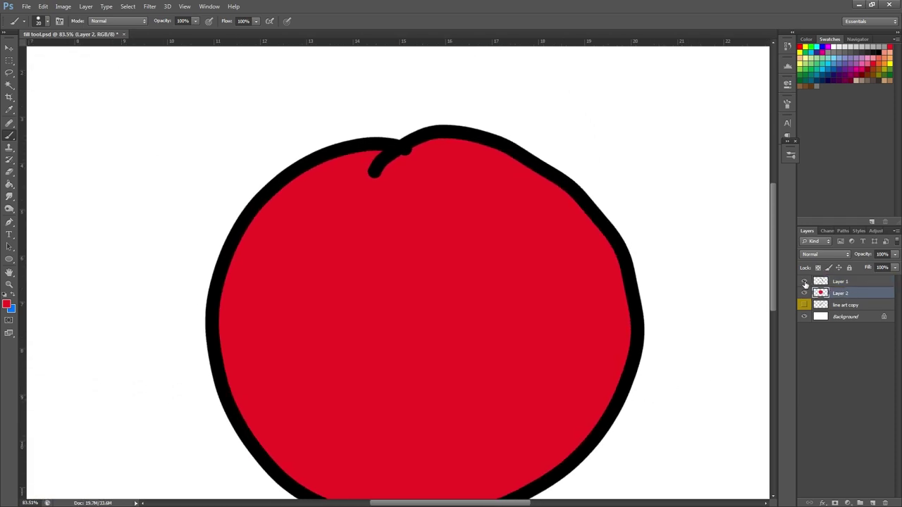
Hide the red fill layer, add Layer 3, and paint red inside the apple outline.
click(804, 293)
click(874, 502)
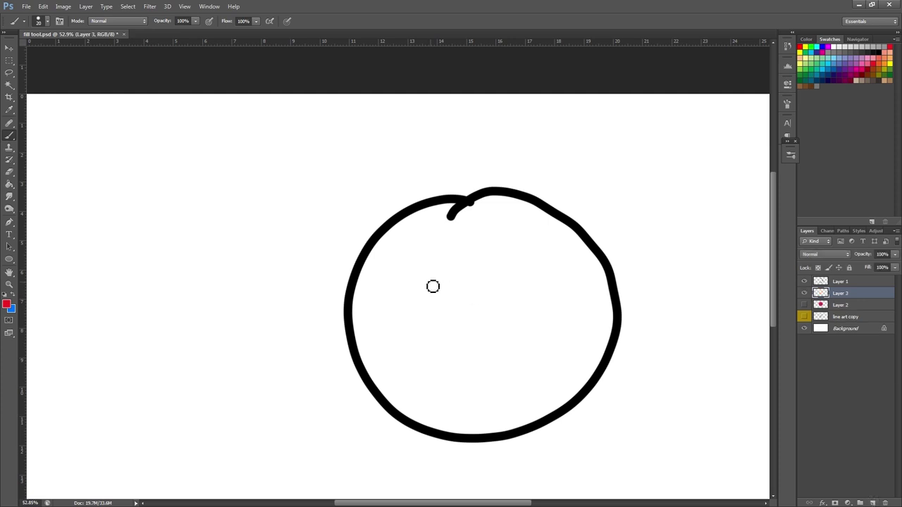
click(392, 250)
mouse_move(392, 250)
mouse_down()
mouse_move(426, 222)
mouse_move(462, 215)
mouse_move(376, 264)
mouse_move(366, 337)
mouse_move(389, 381)
mouse_move(457, 417)
mouse_move(501, 415)
mouse_move(539, 396)
mouse_move(590, 313)
mouse_move(591, 286)
mouse_move(585, 262)
mouse_move(554, 229)
mouse_move(514, 205)
mouse_move(459, 224)
mouse_move(392, 343)
mouse_move(426, 308)
mouse_up()
mouse_move(403, 266)
mouse_down()
mouse_move(535, 267)
mouse_move(520, 329)
mouse_move(434, 366)
mouse_move(395, 313)
mouse_move(452, 342)
mouse_up()
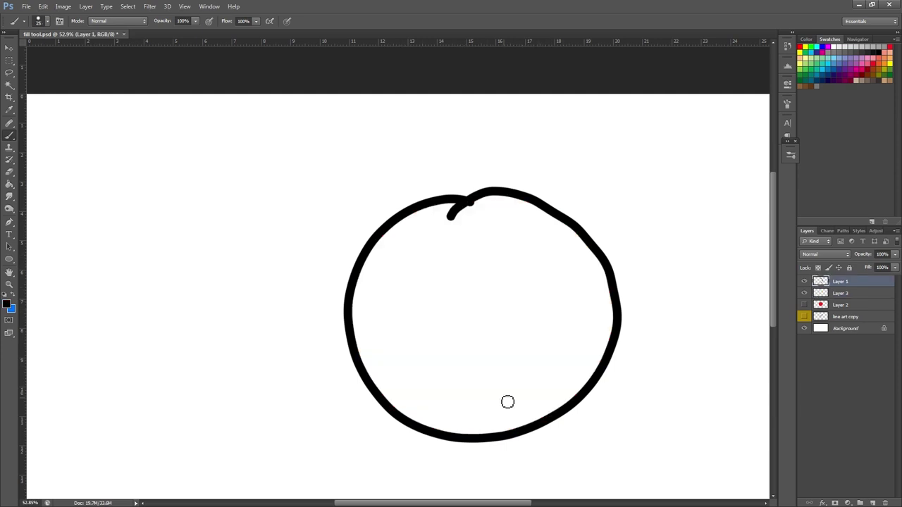
Draw the face in black: eyes with pupils, U-shaped nose, mouth, zigzag fringe and cheeks.
drag(431, 251, 421, 254)
mouse_move(541, 250)
mouse_down()
mouse_move(530, 255)
mouse_move(538, 282)
mouse_up()
drag(427, 278, 421, 281)
drag(541, 281, 539, 284)
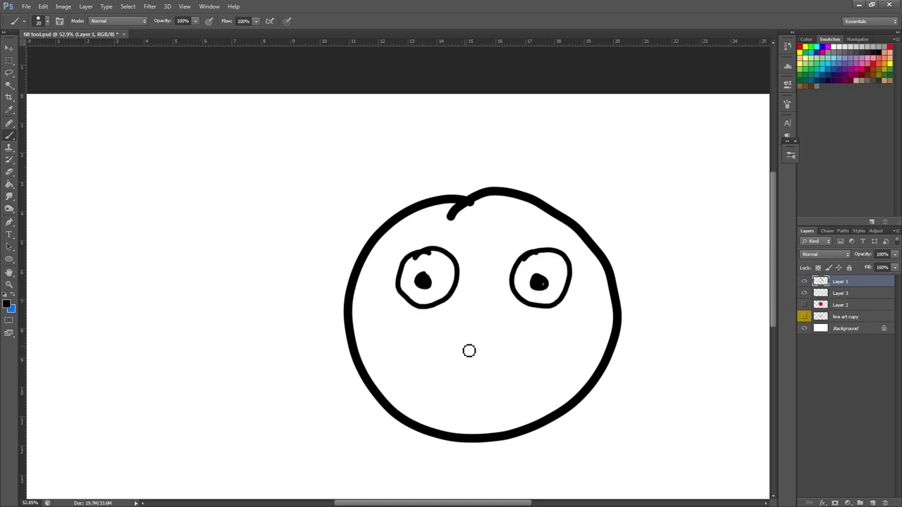
drag(464, 324, 501, 327)
drag(479, 389, 478, 398)
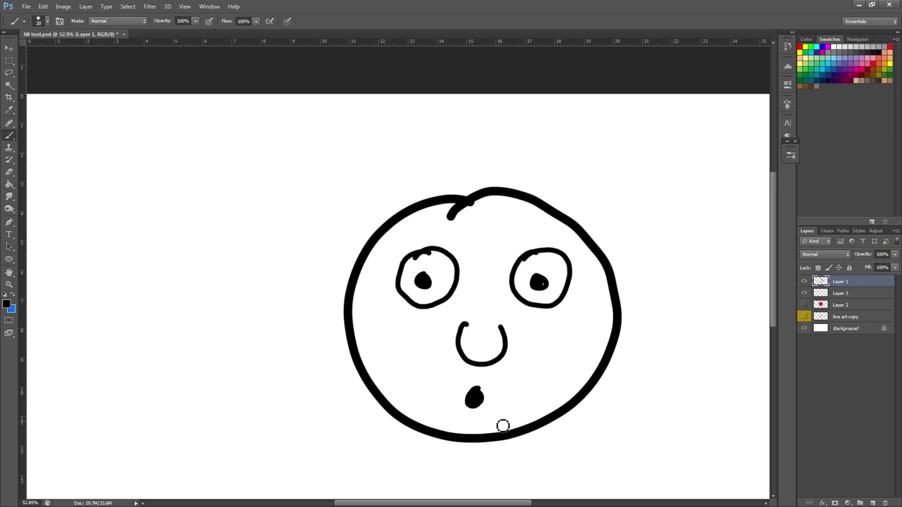
mouse_move(383, 244)
mouse_down()
mouse_move(529, 254)
mouse_move(580, 243)
mouse_up()
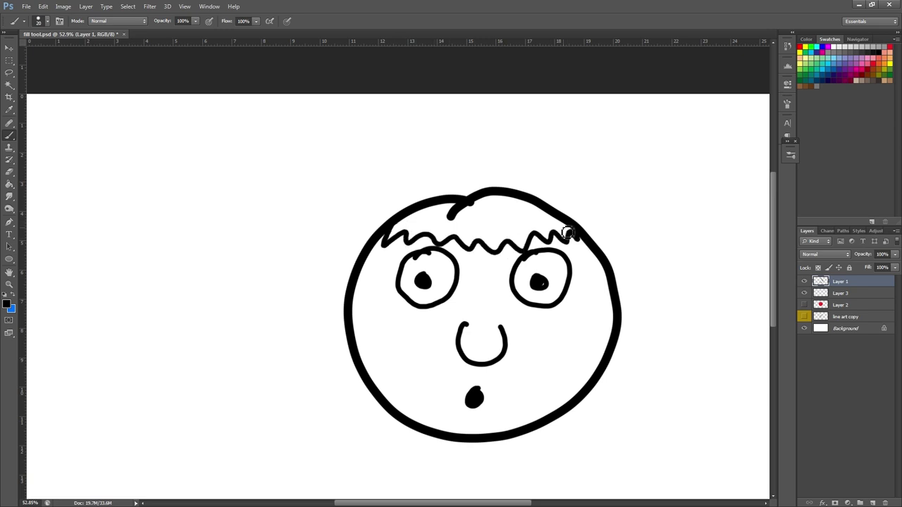
drag(572, 337, 572, 338)
drag(385, 325, 399, 351)
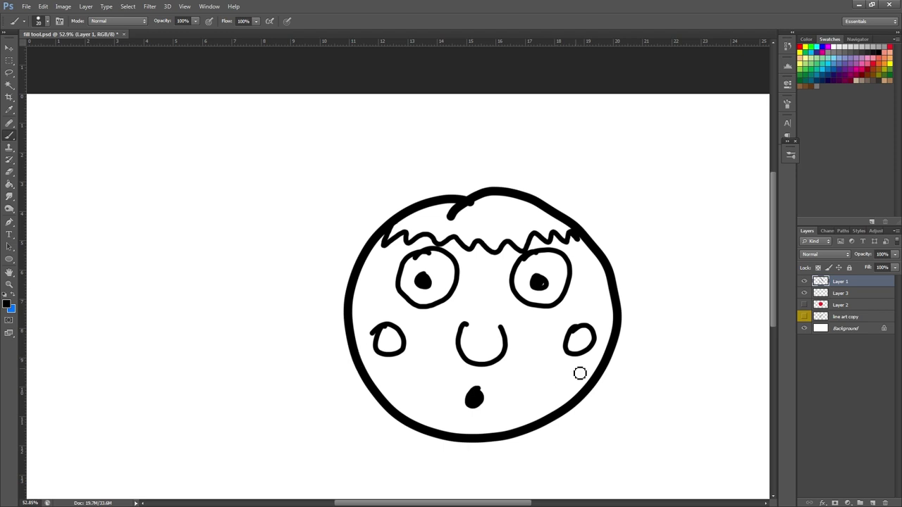
Magic Wand the face's white interior, then deselect with Ctrl+D and zoom out to about 62%.
click(15, 85)
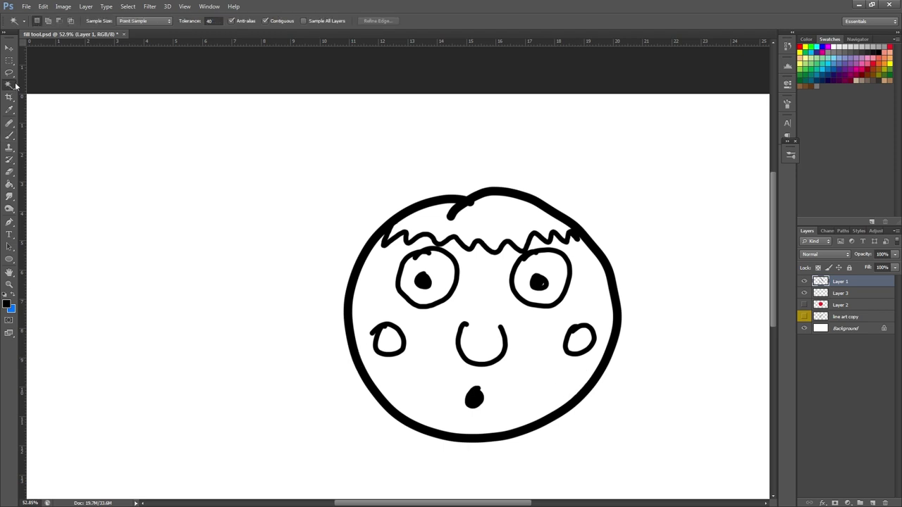
click(525, 321)
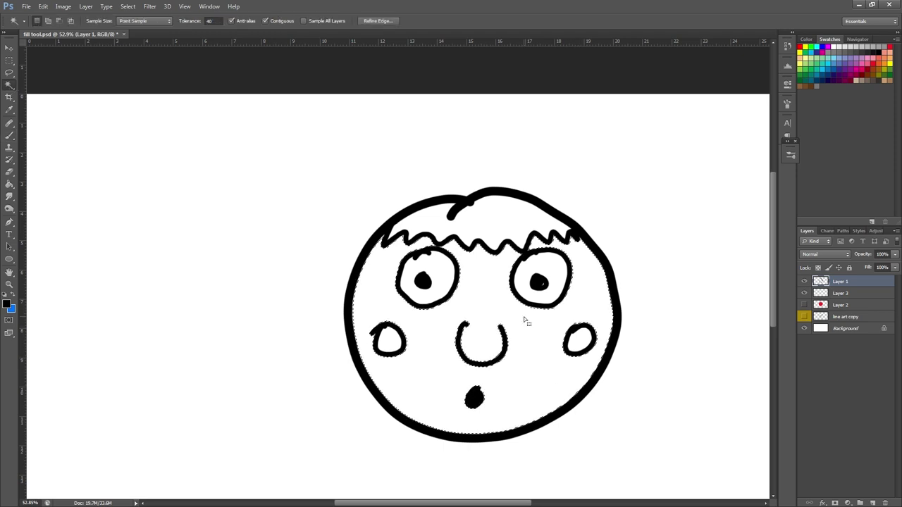
scroll(585, 342, up, 3)
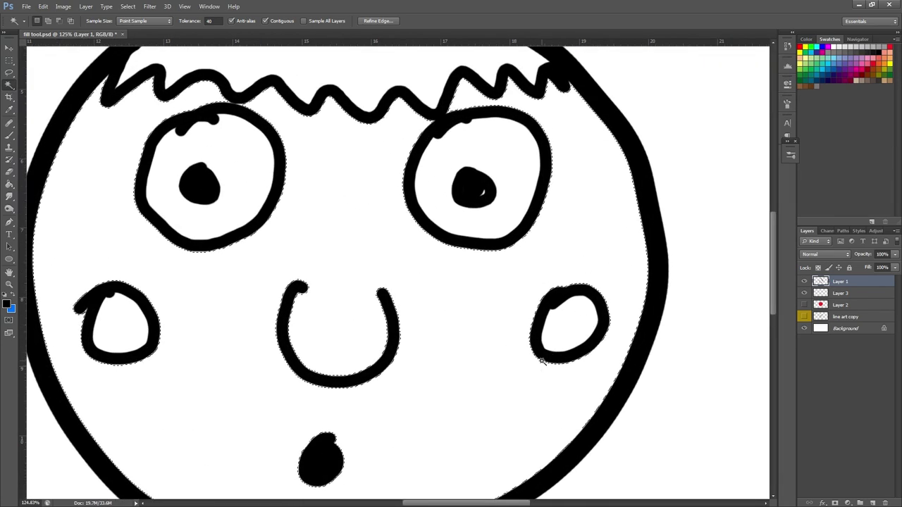
scroll(516, 381, down, 2)
scroll(514, 385, down, 2)
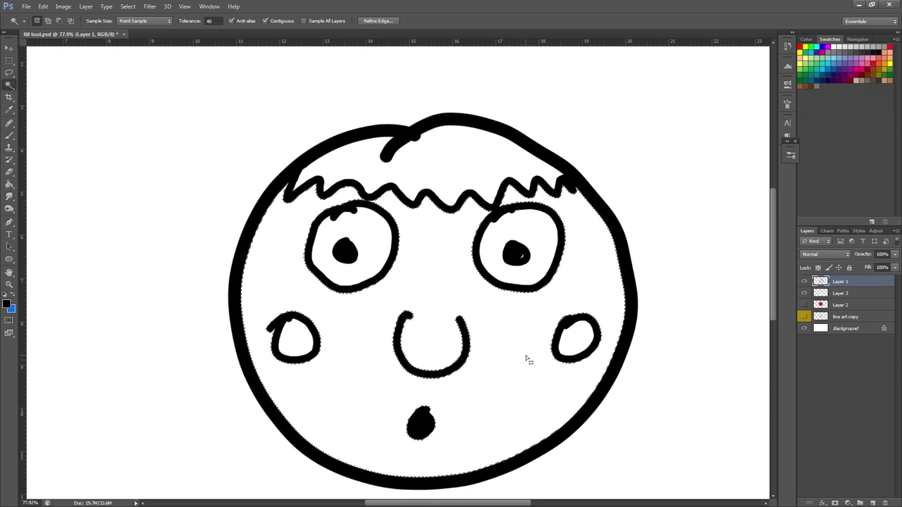
key(ctrl+d)
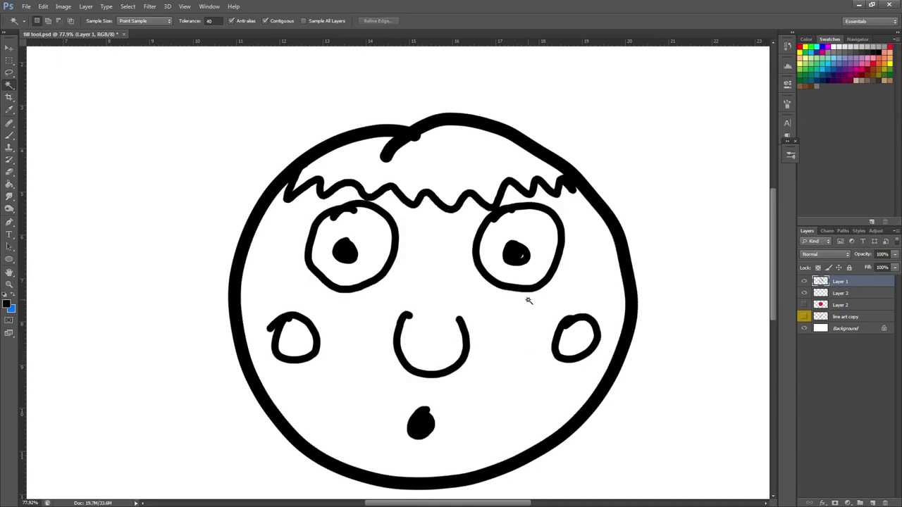
scroll(645, 358, down, 3)
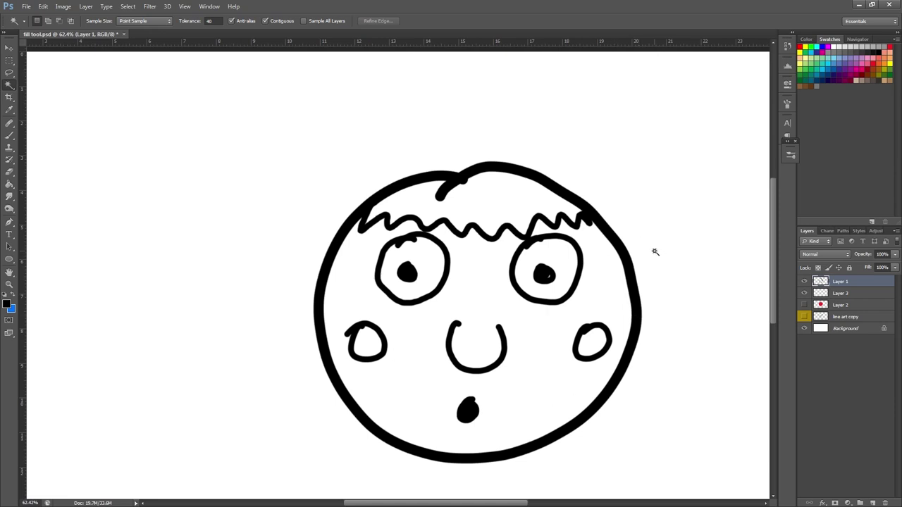
Select and expand the area outside the face, try a blue fill on Layer 3, and undo it.
click(654, 251)
click(129, 7)
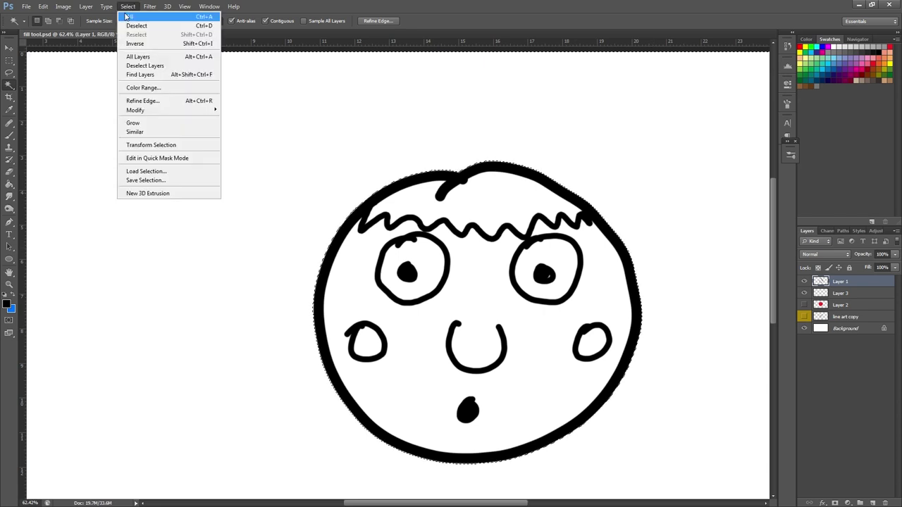
mouse_move(201, 111)
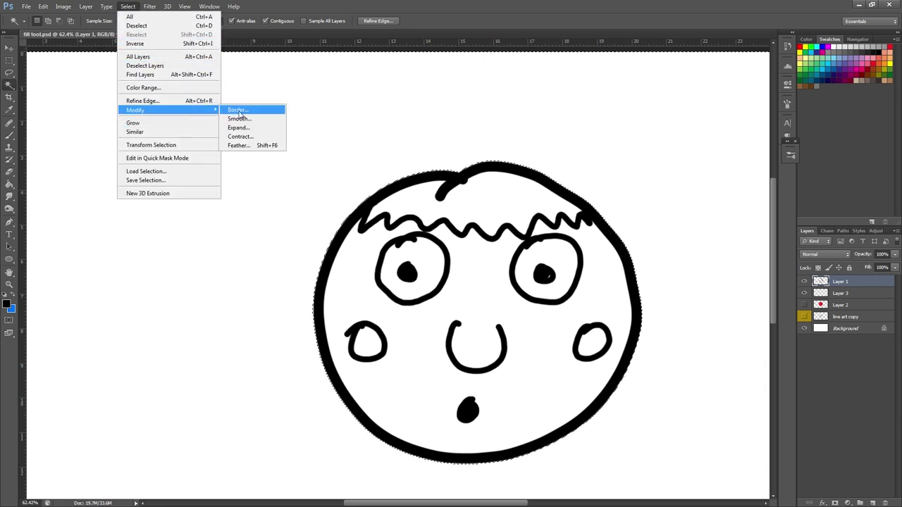
click(258, 130)
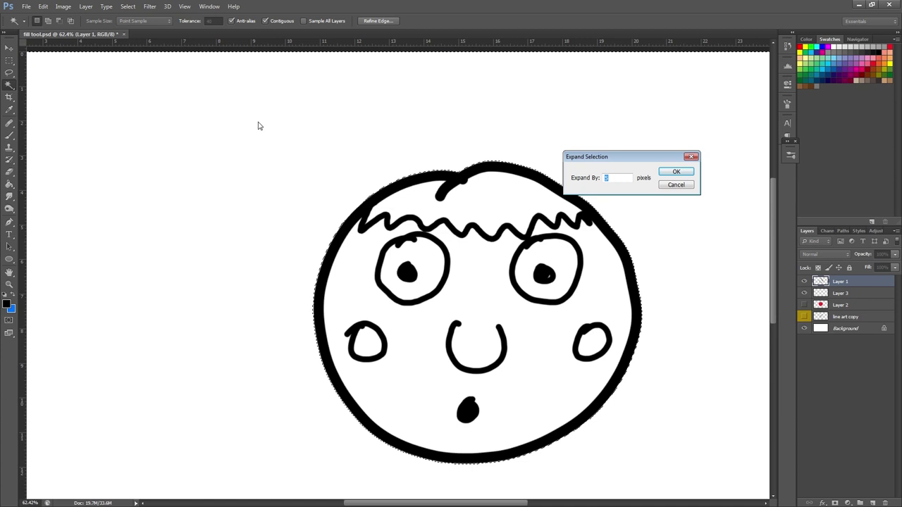
key(Return)
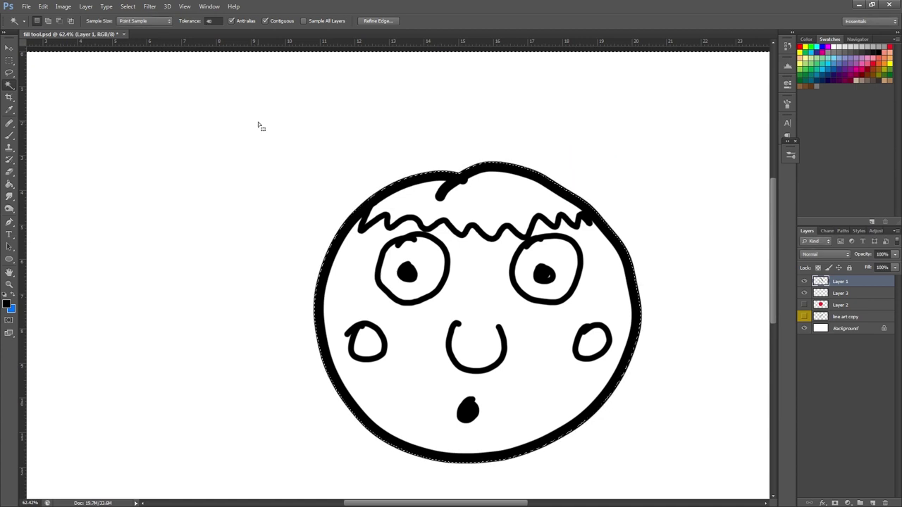
click(836, 293)
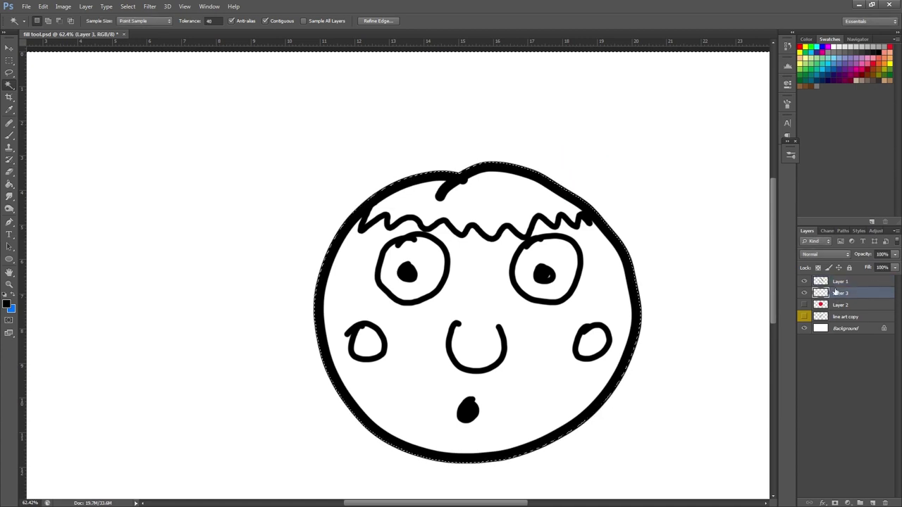
key(ctrl+shift+i)
key(alt+BackSpace)
key(ctrl+BackSpace)
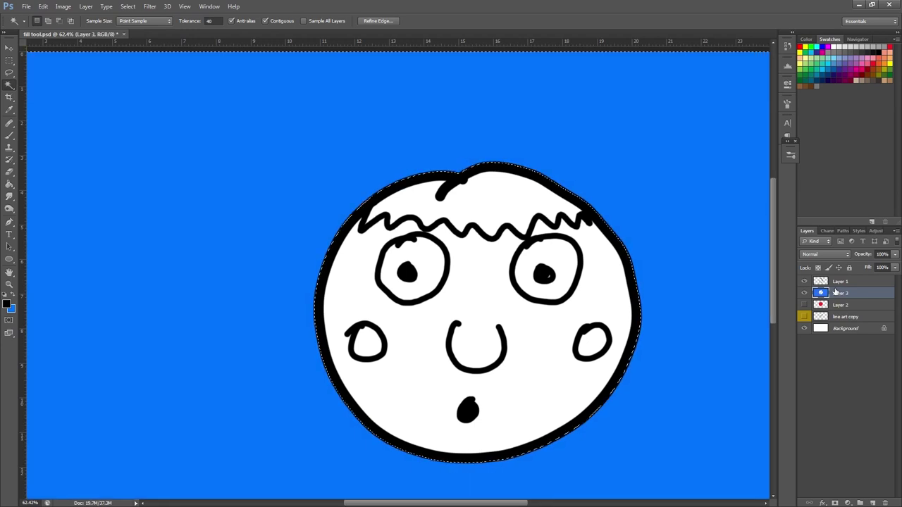
click(838, 282)
key(ctrl+z)
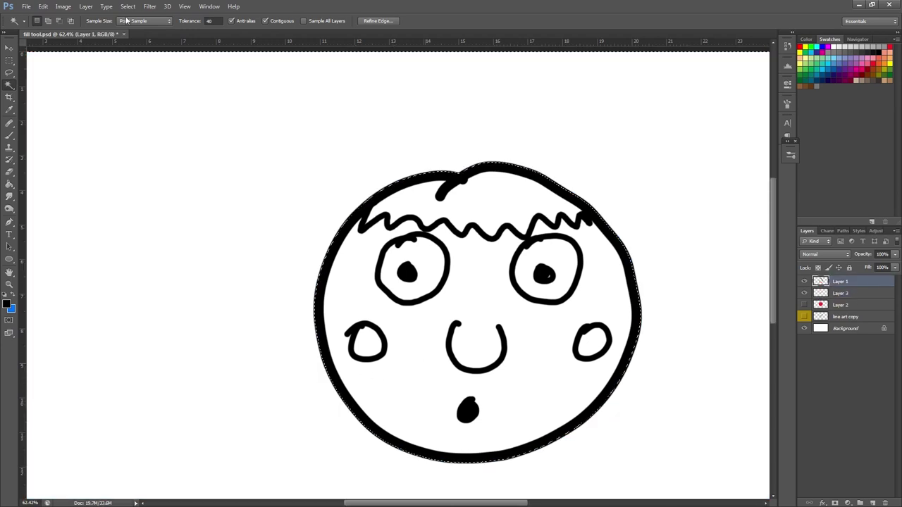
Invert the selection to the face interior and fill it with blue on Layer 3.
click(127, 7)
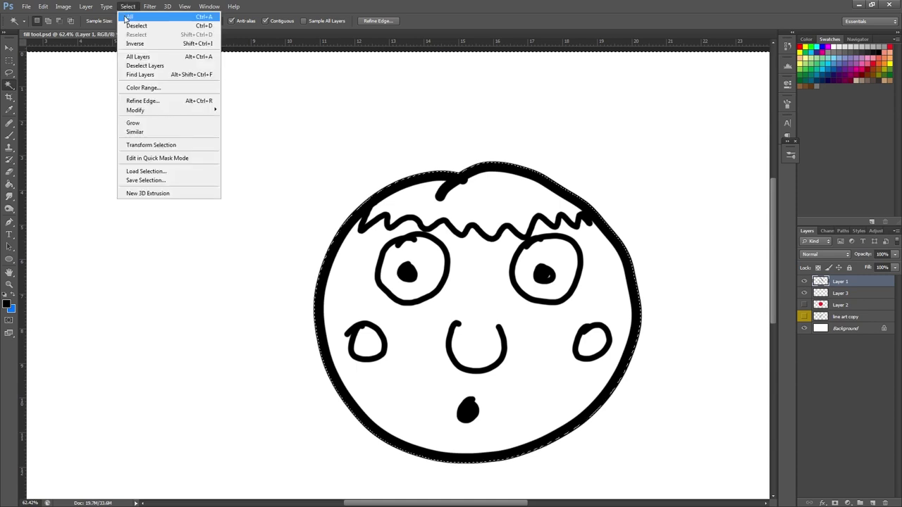
click(163, 44)
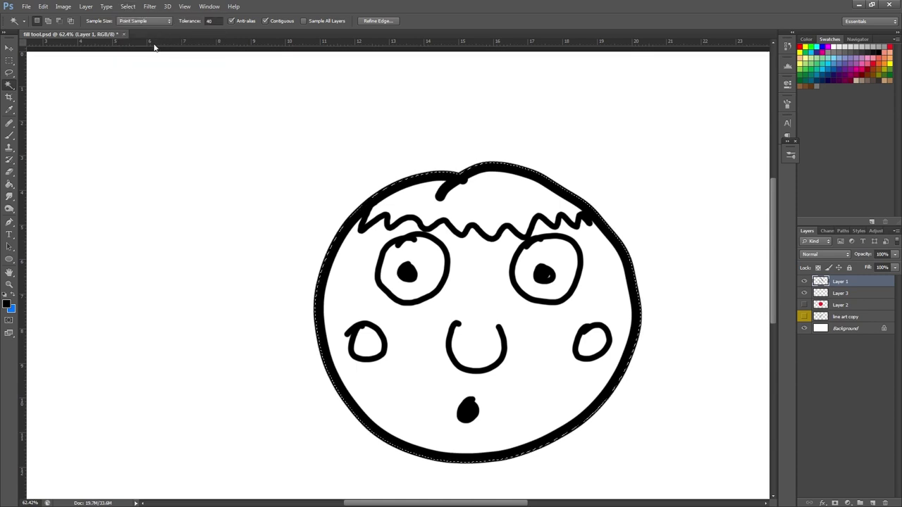
key(b)
click(848, 294)
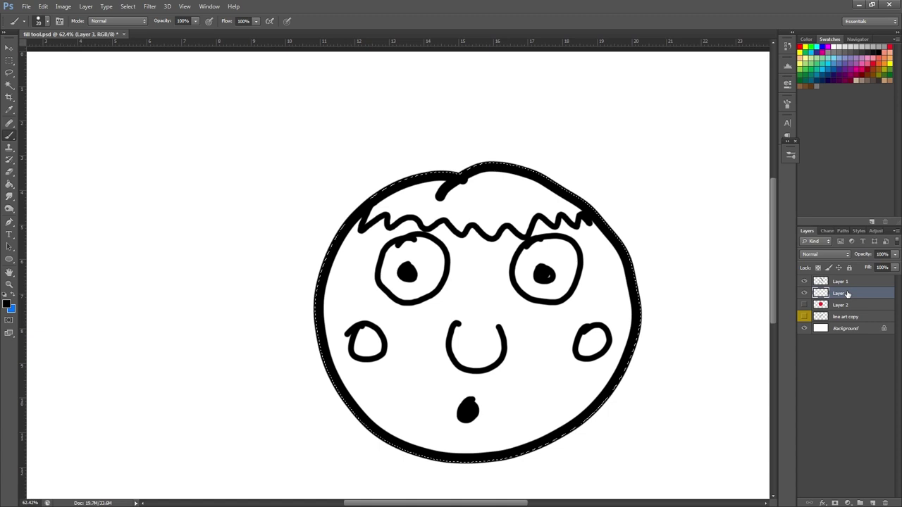
key(ctrl+BackSpace)
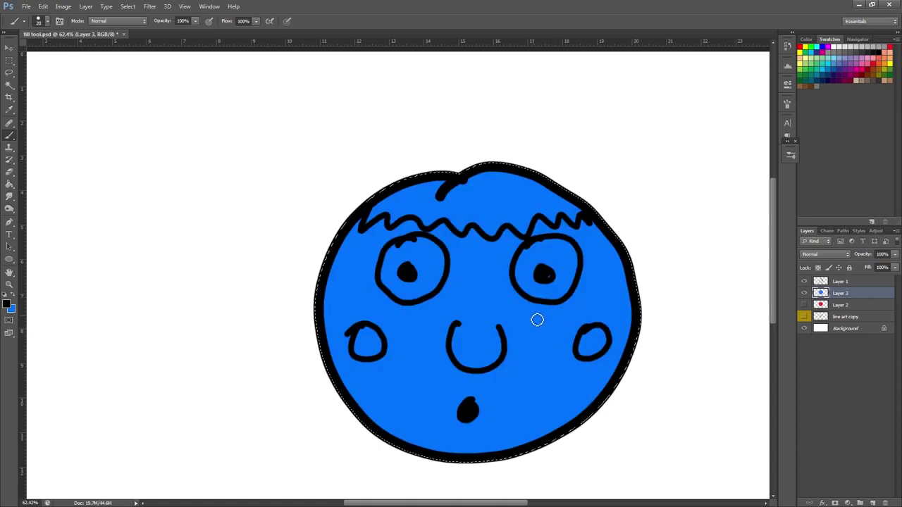
Deselect and add a new Layer 4 clipped to the blue face Layer 3.
key(ctrl+d)
key(ctrl+shift+alt+n)
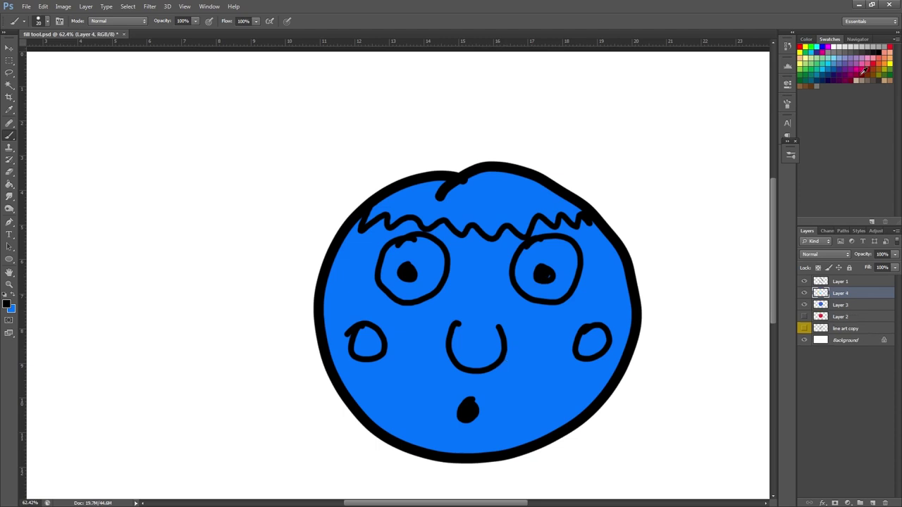
click(862, 71)
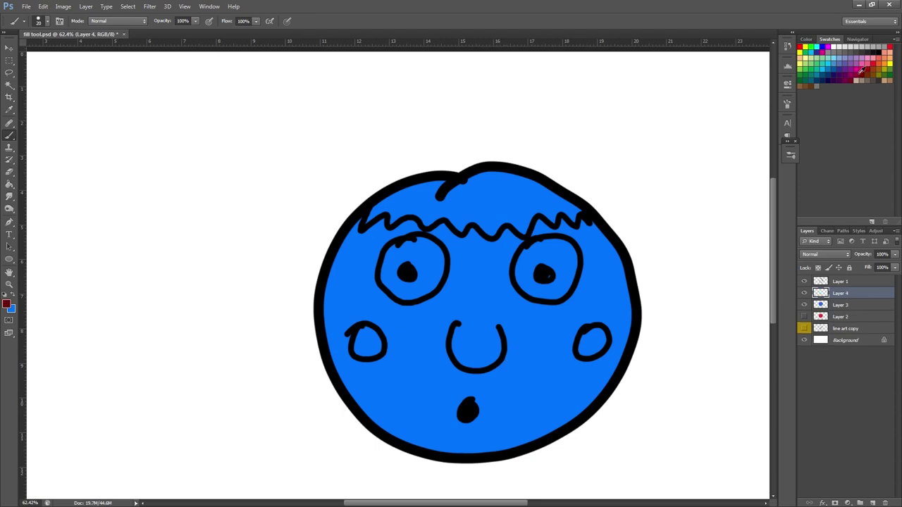
alt+click(844, 299)
With orange and a brush of about 174, paint over the whole face interior.
click(883, 81)
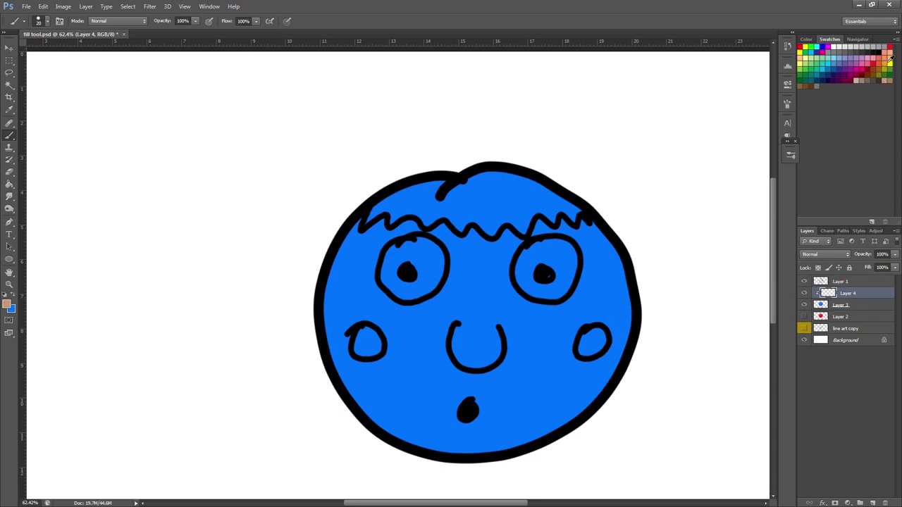
click(878, 60)
drag(602, 290, 604, 302)
drag(658, 304, 646, 304)
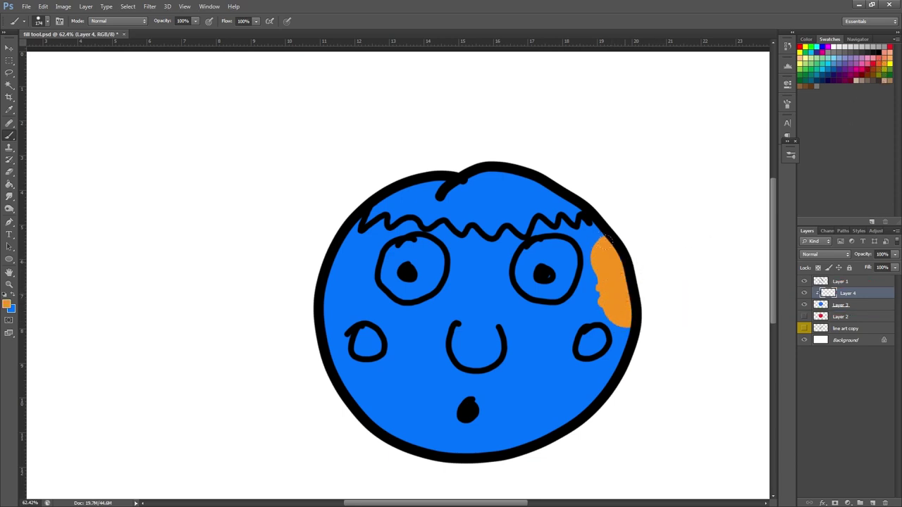
mouse_move(606, 240)
mouse_down()
mouse_move(595, 303)
mouse_move(592, 233)
mouse_move(610, 366)
mouse_move(553, 419)
mouse_up()
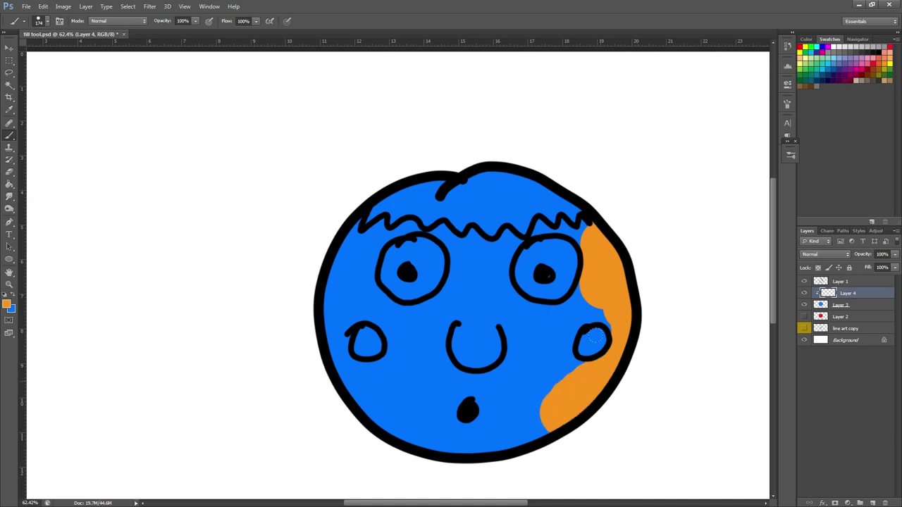
mouse_move(595, 338)
mouse_down()
mouse_move(522, 395)
mouse_move(458, 402)
mouse_move(366, 374)
mouse_move(328, 221)
mouse_move(362, 296)
mouse_move(486, 332)
mouse_move(423, 317)
mouse_move(479, 204)
mouse_move(557, 325)
mouse_up()
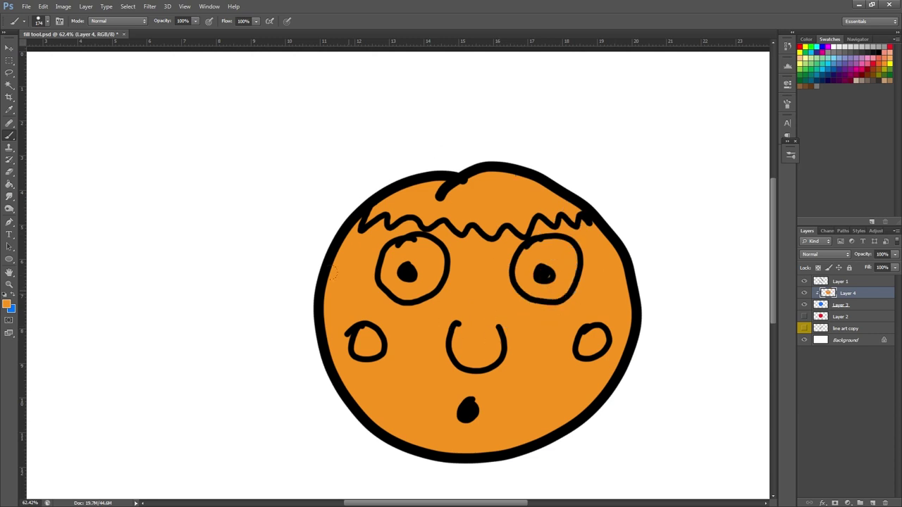
Add Layer 5 clipped above the orange skin and paint both eyes light grey.
click(872, 503)
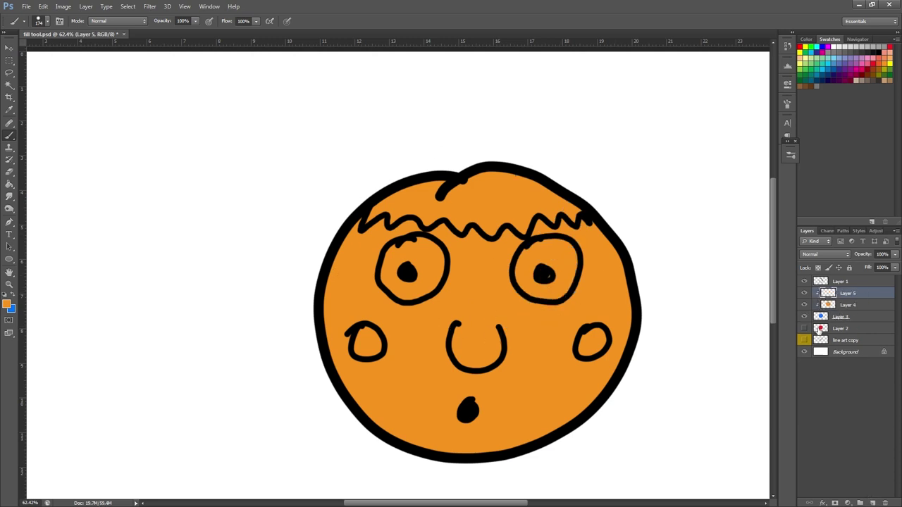
alt+click(705, 252)
mouse_move(532, 247)
mouse_down()
mouse_move(564, 289)
mouse_move(522, 248)
mouse_move(574, 281)
mouse_up()
click(843, 45)
mouse_move(398, 289)
mouse_down()
mouse_move(430, 246)
mouse_move(389, 255)
mouse_up()
Paint both cheeks dark red and the hair fringe yellow across the head.
click(860, 73)
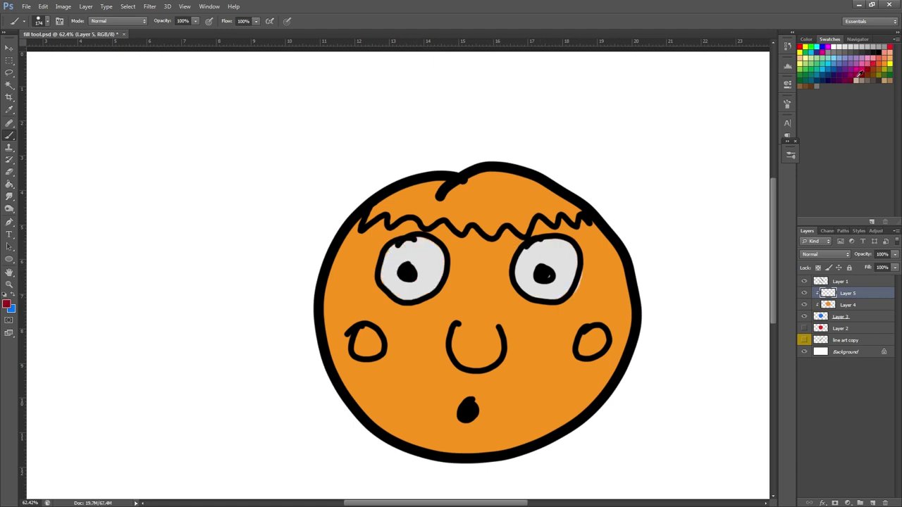
drag(585, 339, 593, 345)
drag(360, 337, 372, 341)
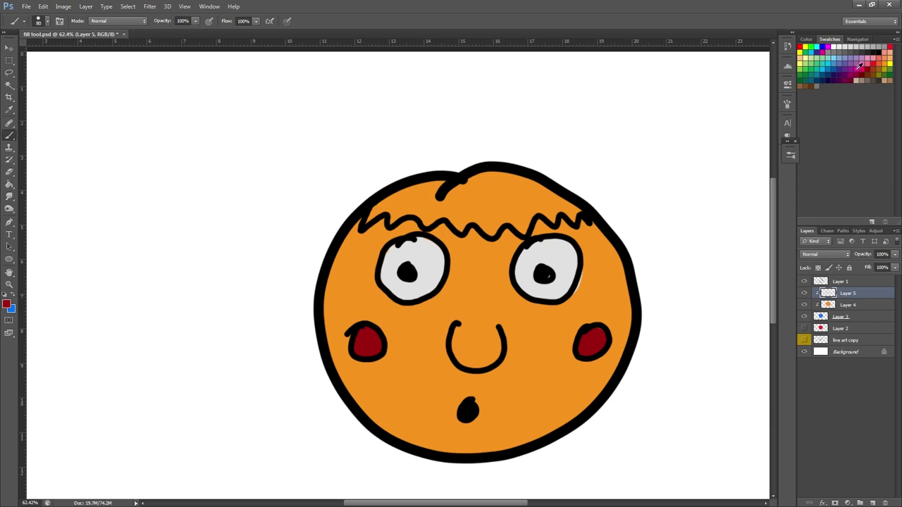
click(888, 64)
mouse_move(379, 205)
mouse_down()
mouse_move(410, 192)
mouse_move(508, 180)
mouse_move(471, 182)
mouse_move(545, 186)
mouse_move(570, 212)
mouse_move(542, 204)
mouse_move(524, 228)
mouse_move(427, 223)
mouse_move(389, 210)
mouse_move(391, 199)
mouse_move(407, 208)
mouse_move(508, 189)
mouse_move(528, 205)
mouse_up()
drag(375, 220, 367, 224)
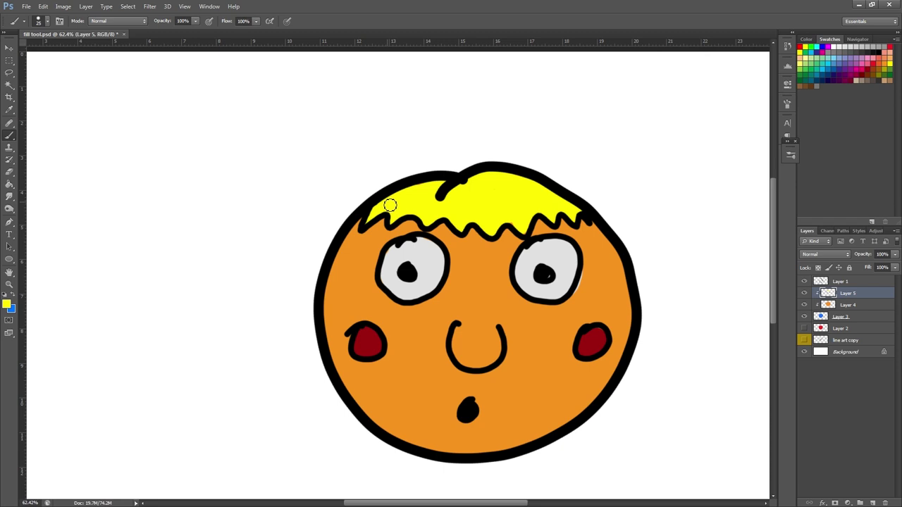
alt+click(608, 289)
Toggle the colour layers' visibility on and off to compare against the line art.
click(804, 293)
click(804, 293)
click(804, 304)
drag(807, 319, 804, 327)
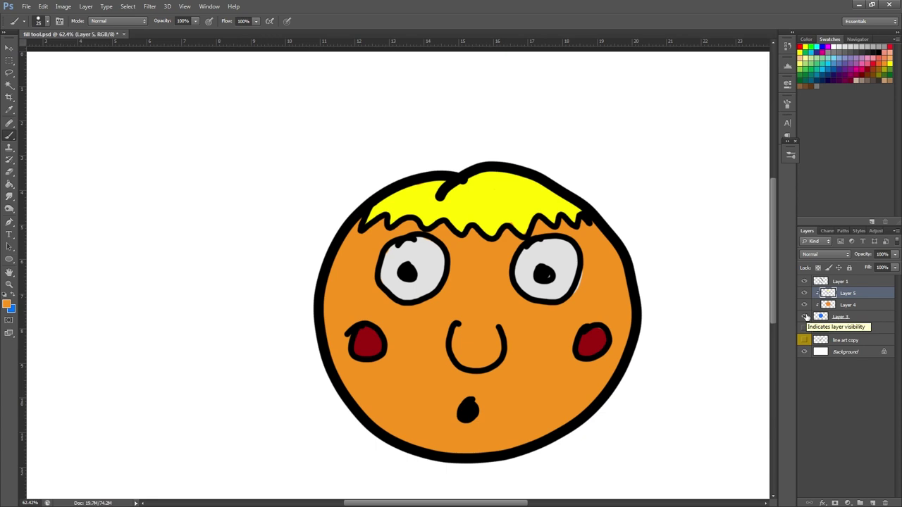
Hide the colour layers, make Layer 1 active and magic-wand the white face interior.
drag(804, 304, 804, 328)
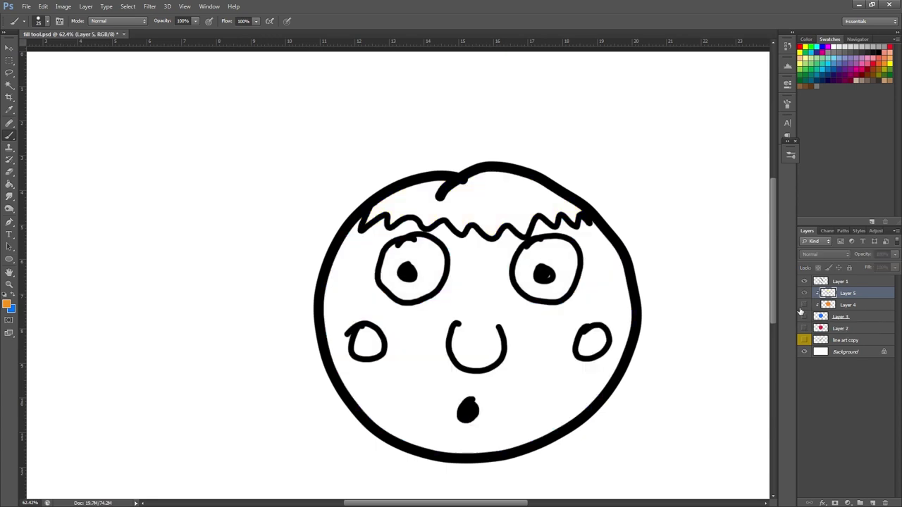
click(841, 285)
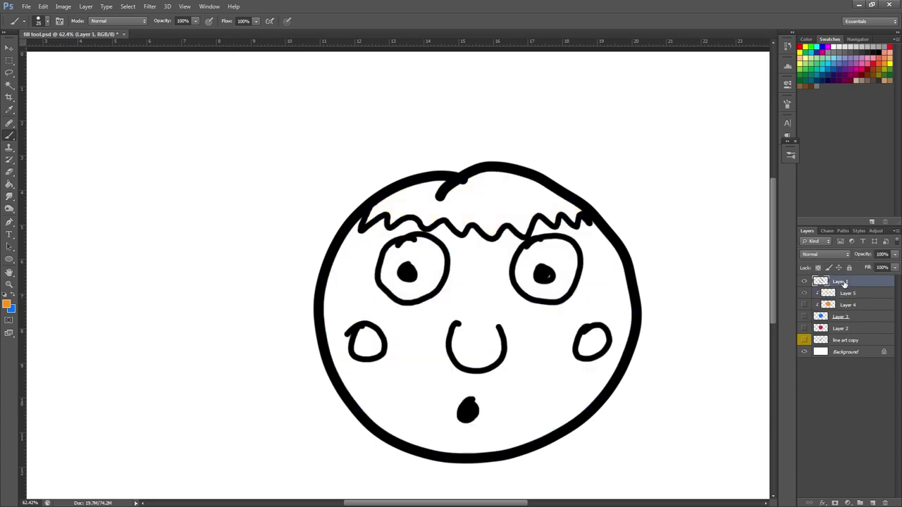
click(14, 83)
click(487, 297)
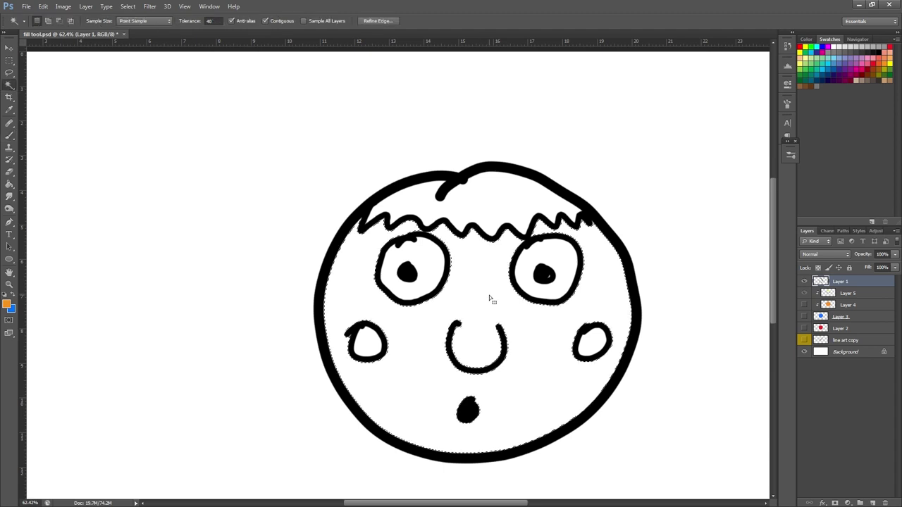
Leave the selection unexpanded, fill the face blue and deselect.
click(127, 7)
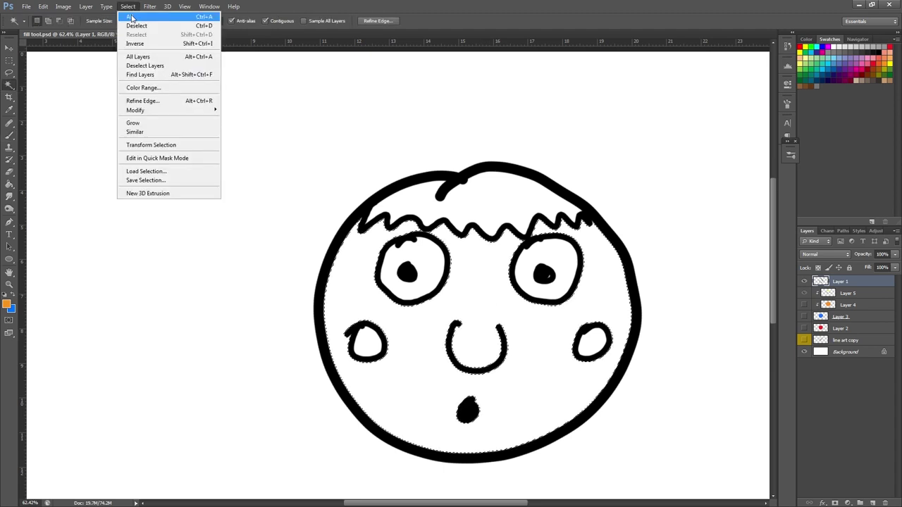
mouse_move(211, 115)
click(256, 128)
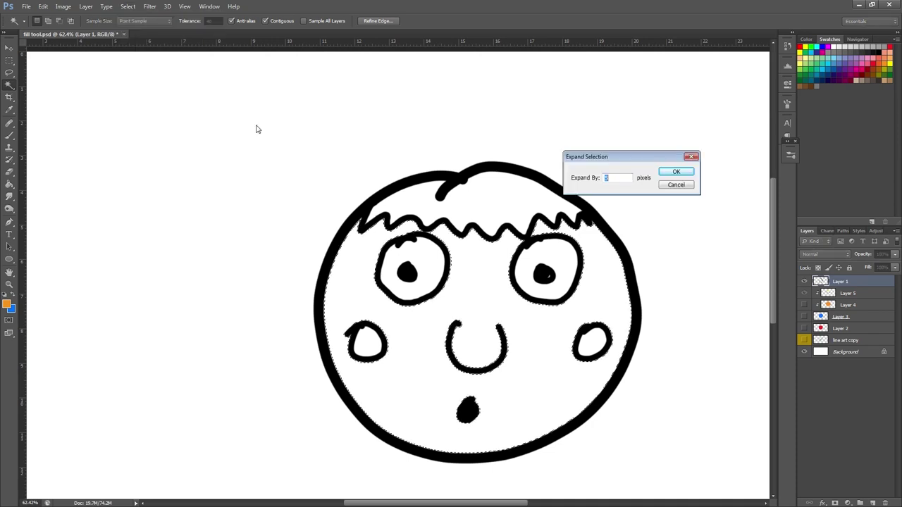
click(689, 159)
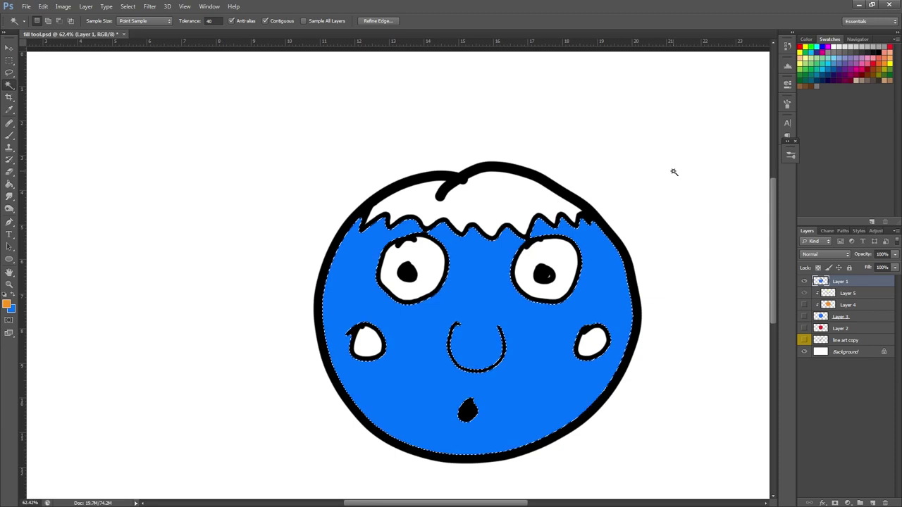
key(ctrl+d)
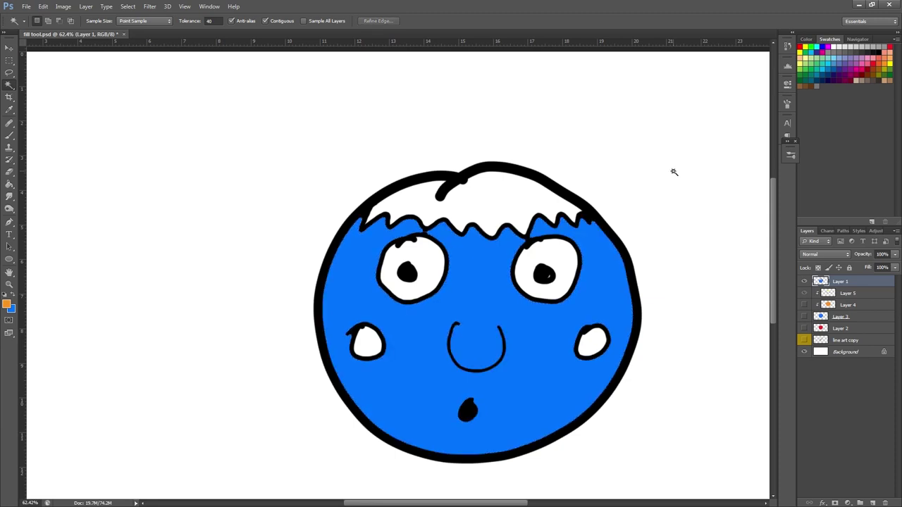